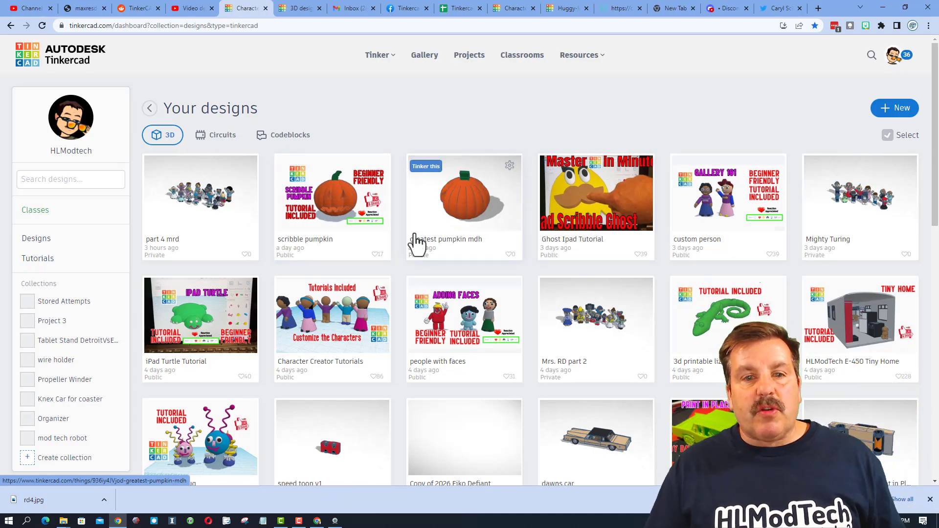
Open an editable copy of the Character Creator Tutorials design and box-select the cat and two girls
left_click(345, 317)
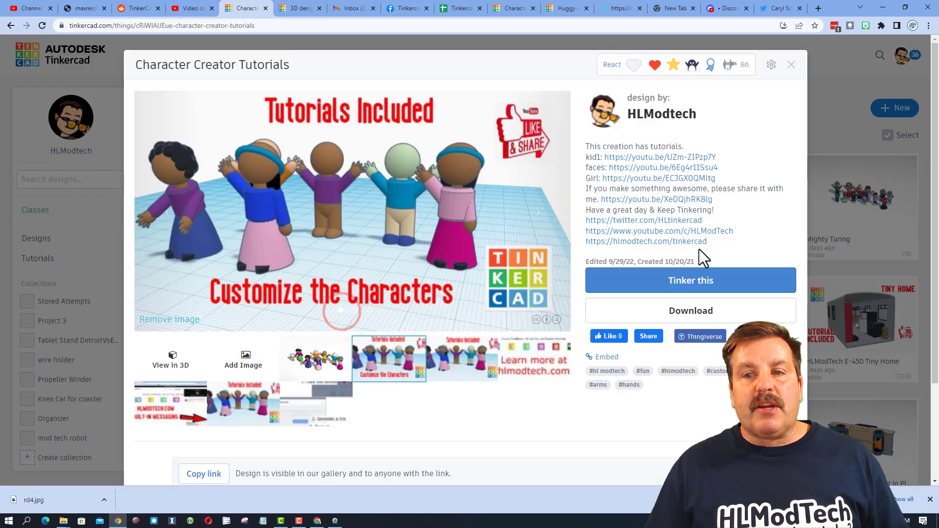
left_click(695, 284)
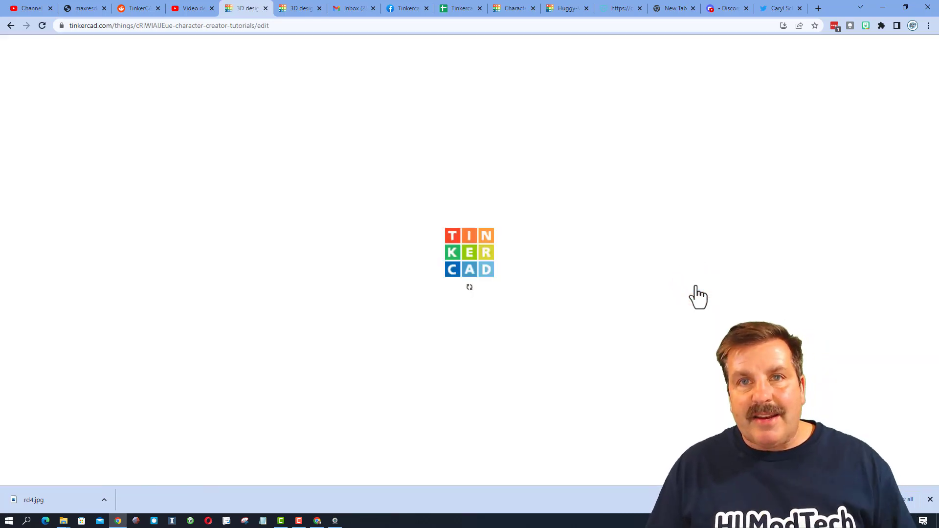
right_click_drag(653, 330, 672, 328)
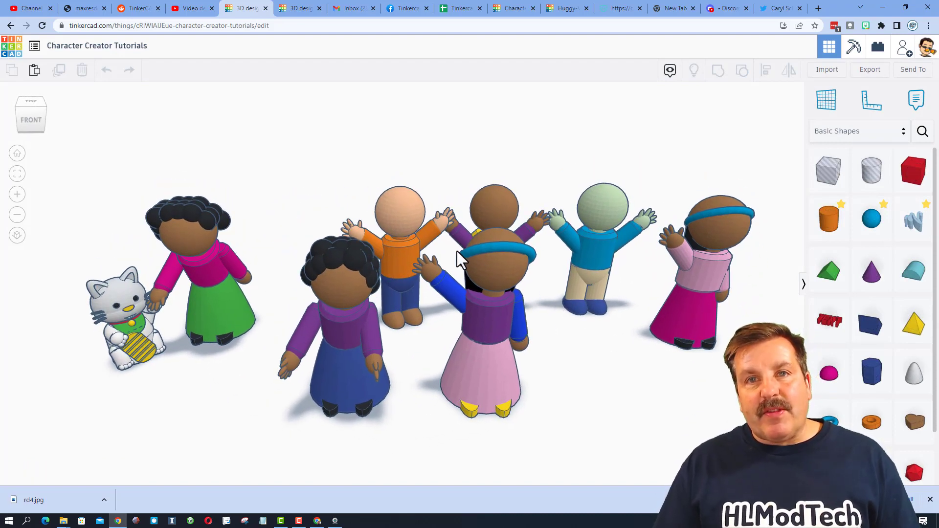
mouse_move(602, 370)
right_mouse_down()
mouse_move(553, 366)
mouse_move(592, 371)
right_mouse_up()
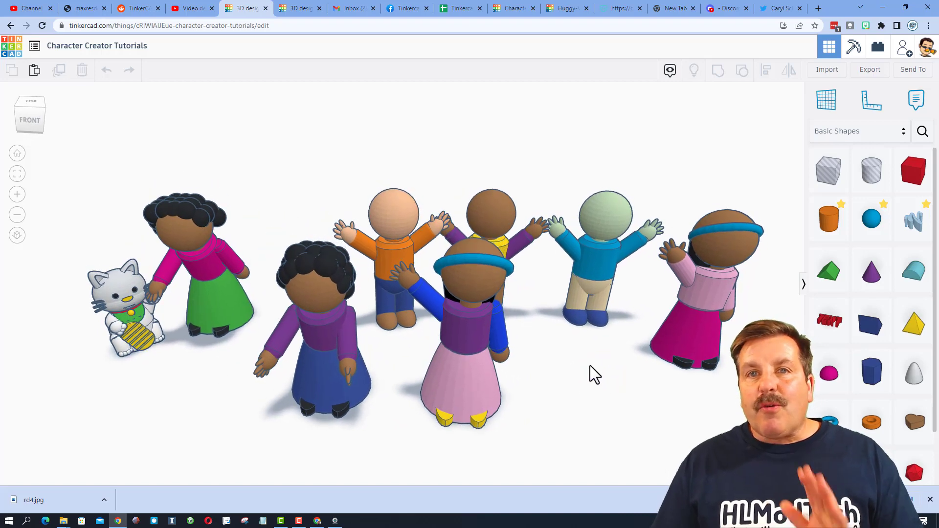
right_click_drag(581, 317, 550, 307)
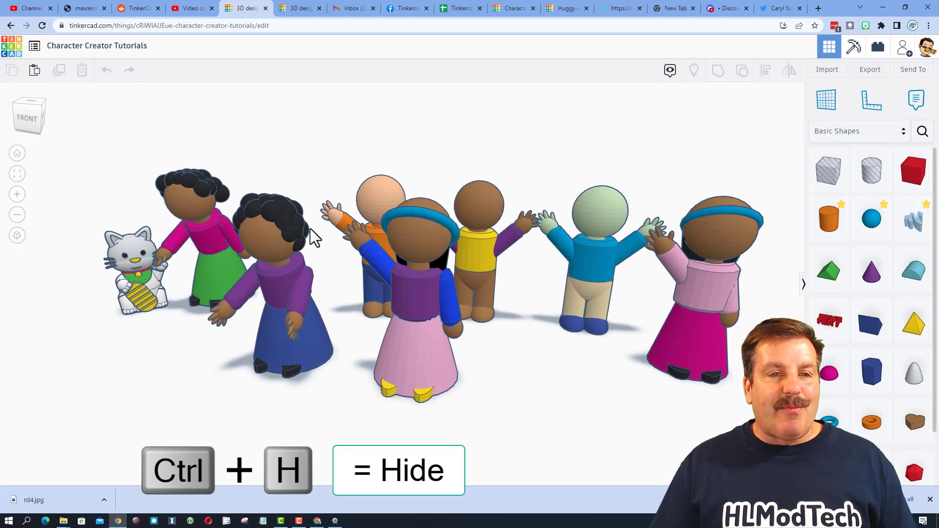
left_click_drag(277, 177, 116, 343)
Hide the cat, the two girls, the leftover shoes and the other unwanted characters
key("ctrl+h")
left_click_drag(306, 322, 245, 374)
key("ctrl+h")
right_click_drag(492, 351, 696, 279)
left_click_drag(715, 153, 540, 356)
key("ctrl+h")
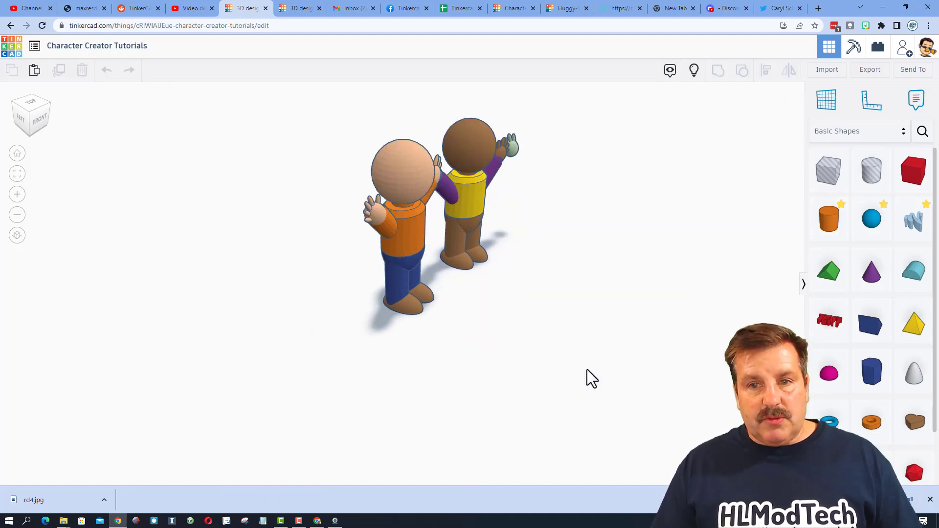
Hide the stray green hand parts and the three green ellipses on the brown hand
right_click_drag(594, 302, 636, 186)
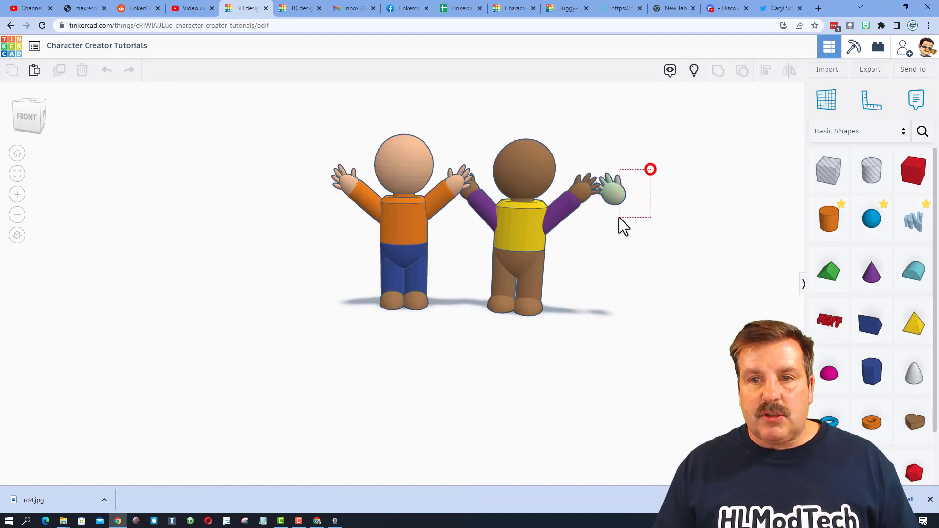
left_click_drag(618, 219, 610, 221)
key("ctrl+h")
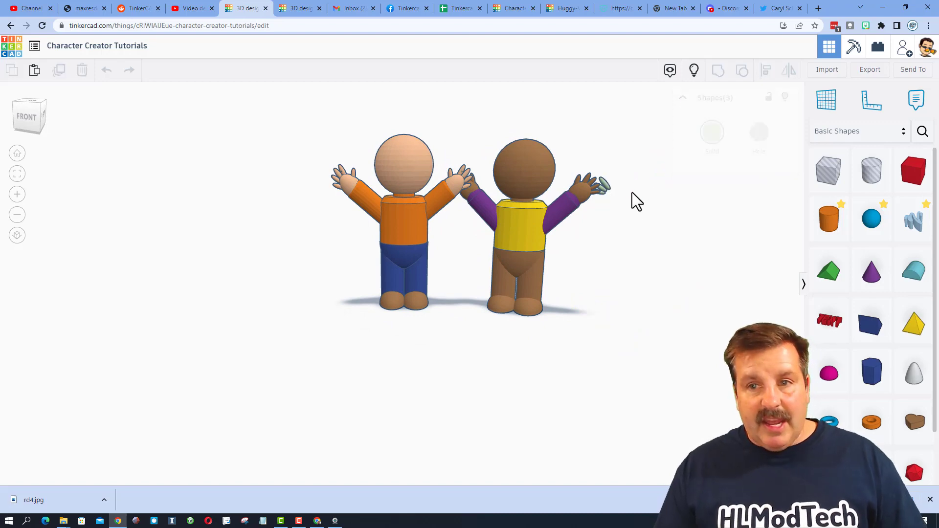
scroll(629, 193, "up", 10)
left_click_drag(633, 176, 587, 295)
key("ctrl+h")
scroll(573, 289, "down", 10)
scroll(504, 319, "up", 2)
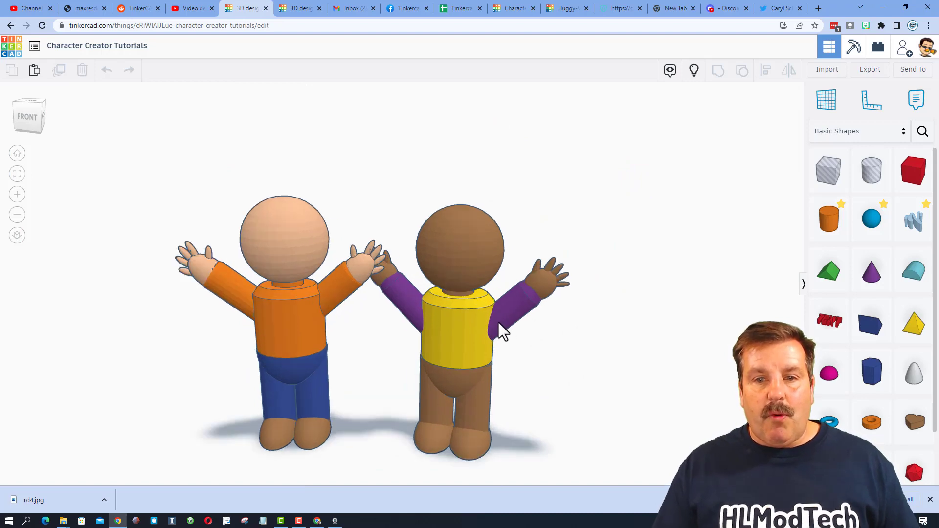
Go to svgrepo.com in a new tab and search for fish vectors
key("ctrl+t")
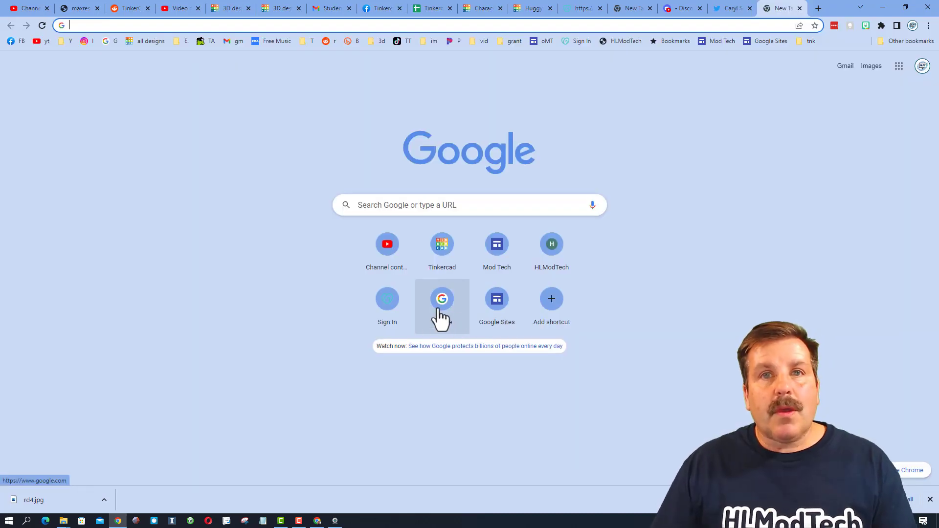
right_click(147, 25)
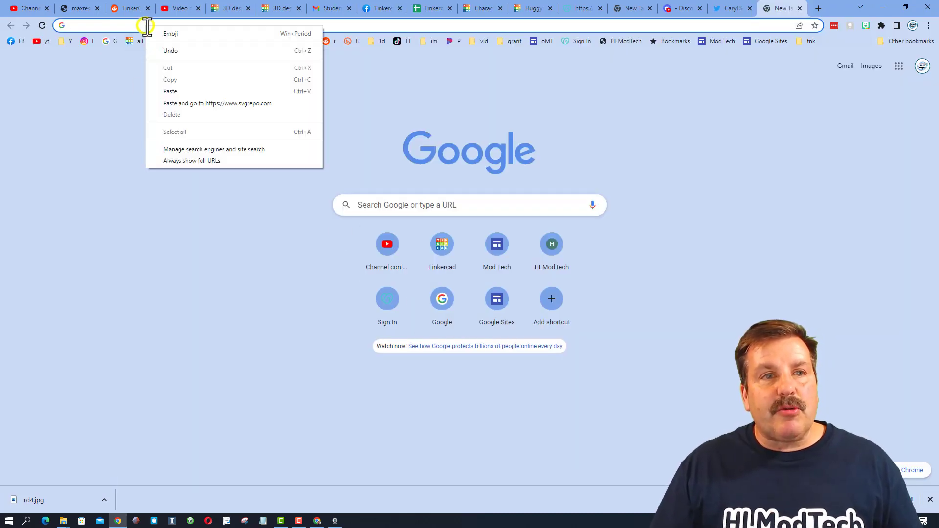
left_click(185, 104)
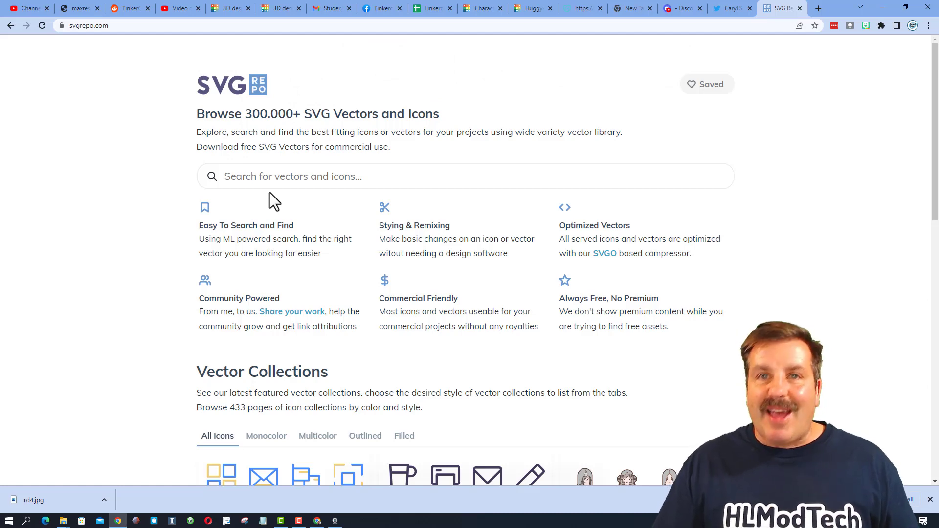
left_click(262, 174)
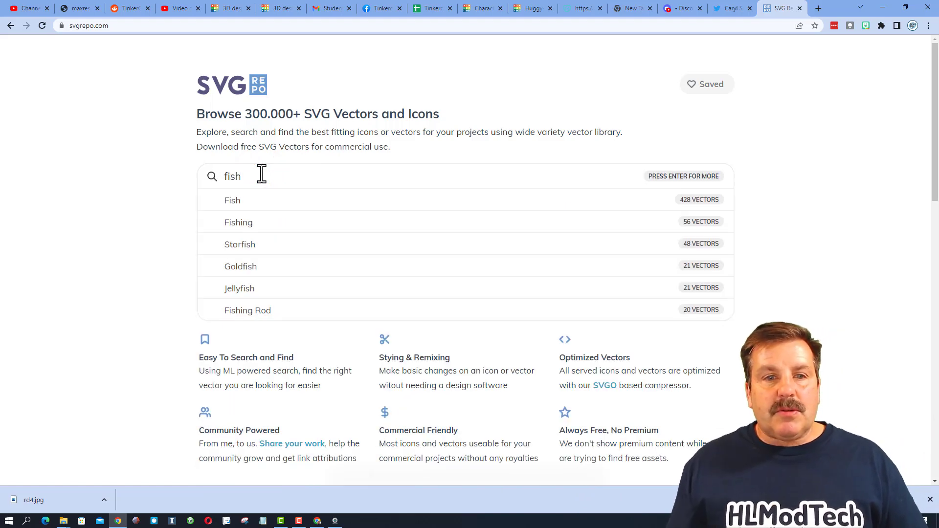
key("Return")
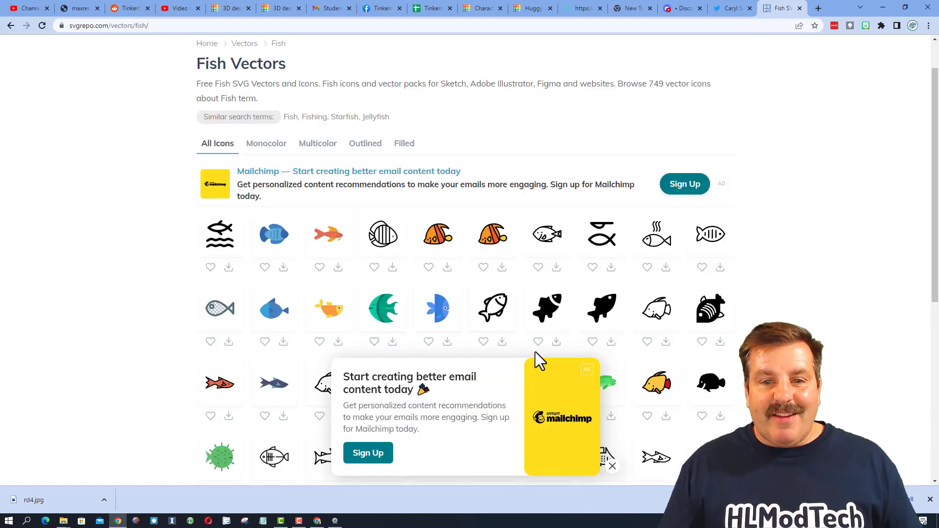
Download the black fish graphic as fish-svgrepo-com.svg into Downloads
left_click(546, 316)
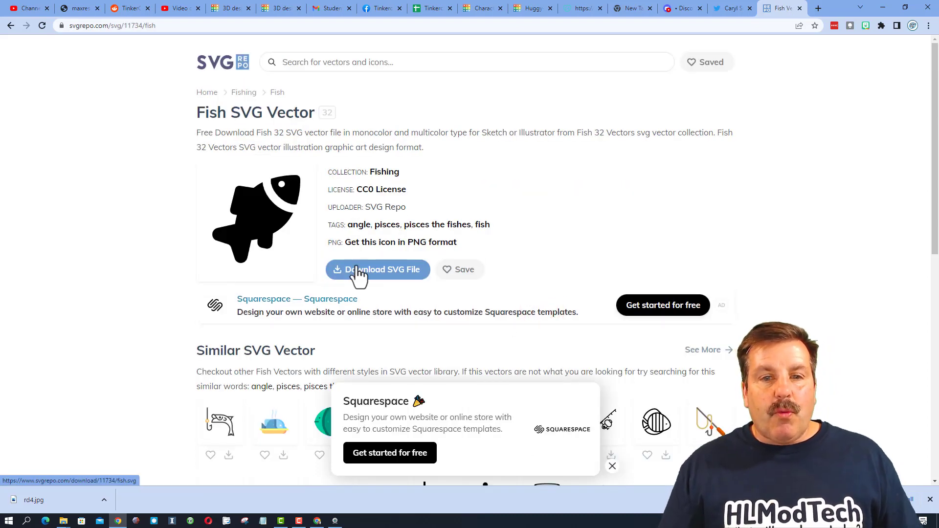
left_click(374, 270)
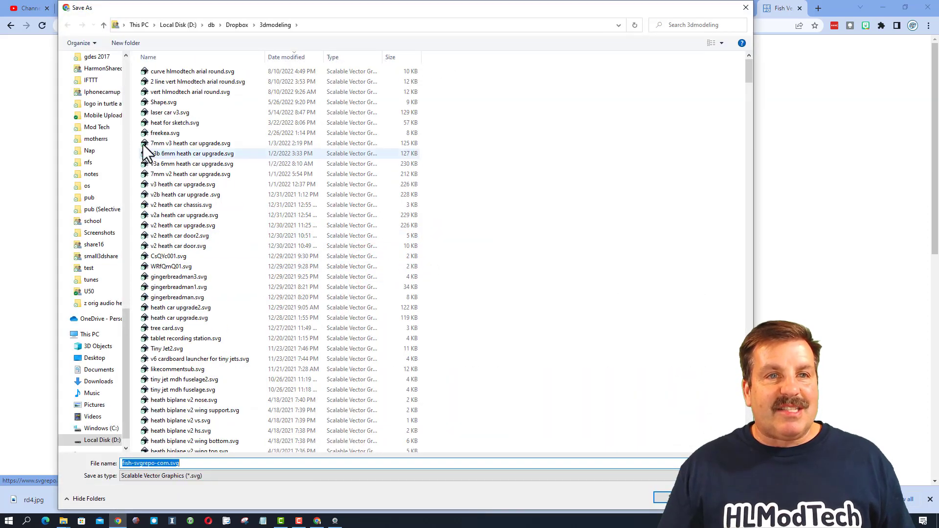
left_click(98, 87)
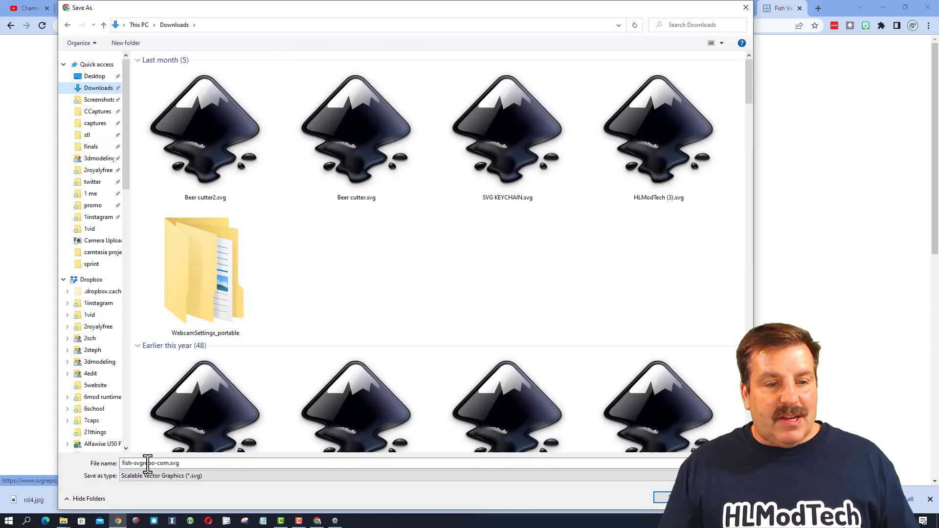
left_click(662, 498)
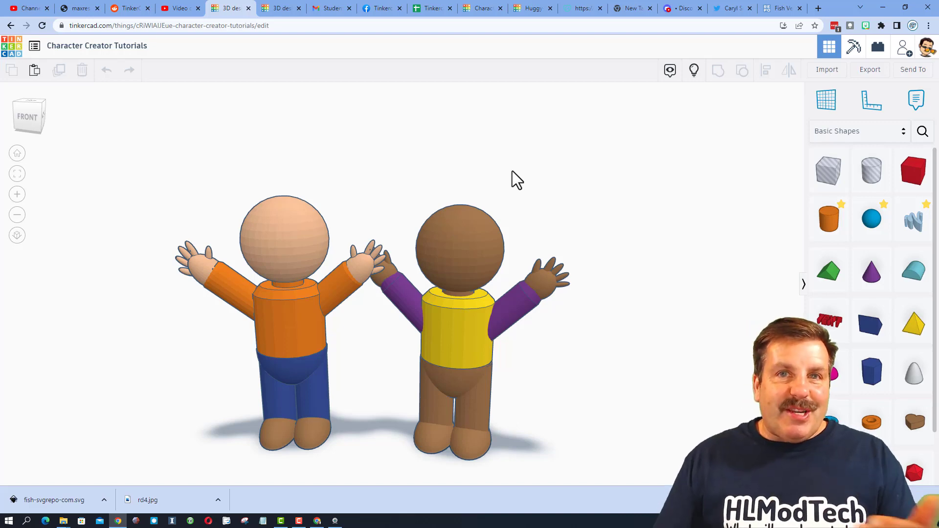
Import fish-svgrepo-com.svg centred on the Art with a Length of 20
left_click(827, 70)
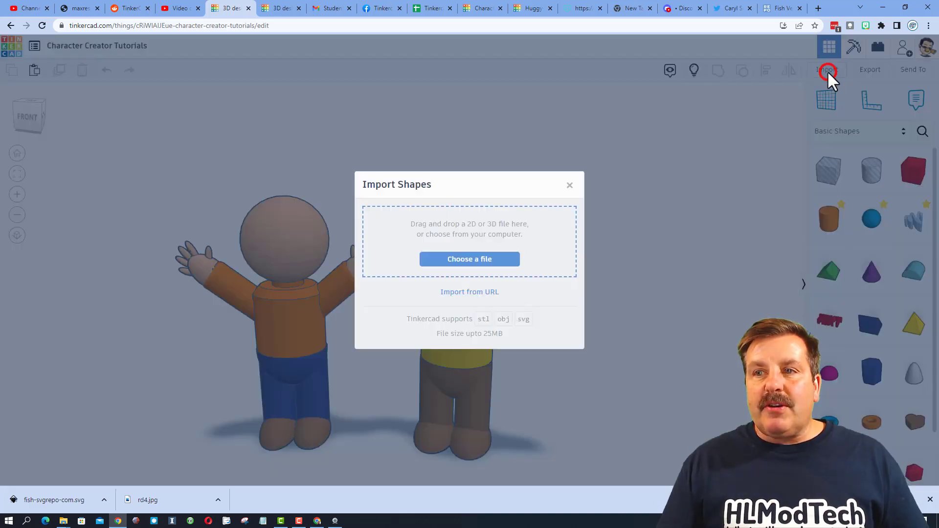
left_click(466, 264)
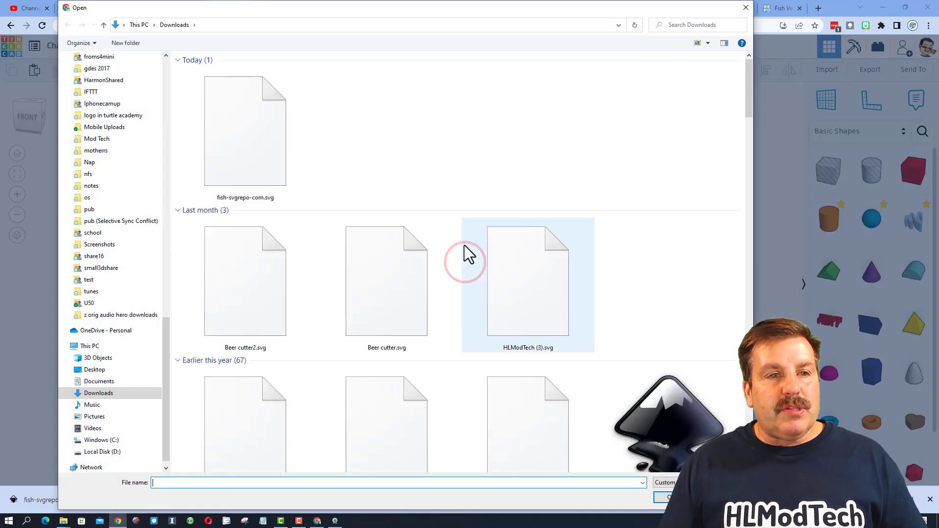
left_click(239, 136)
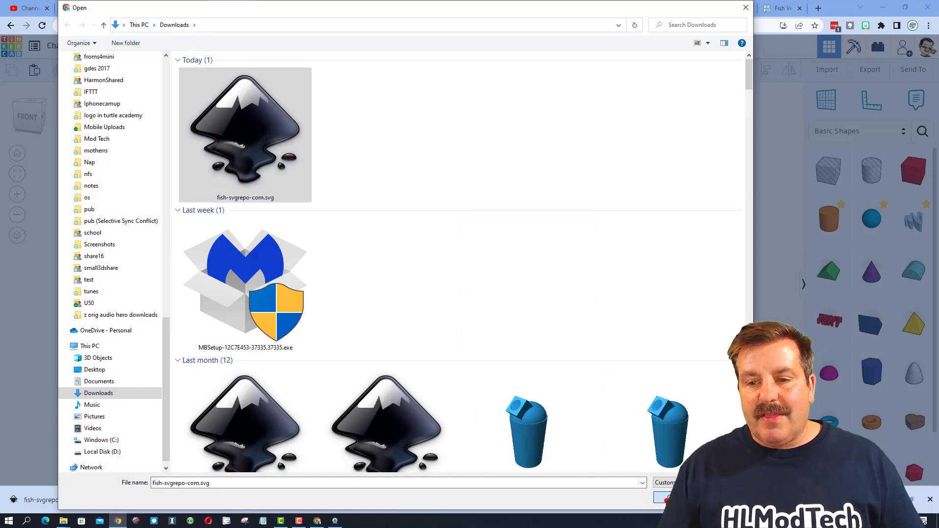
left_click(667, 499)
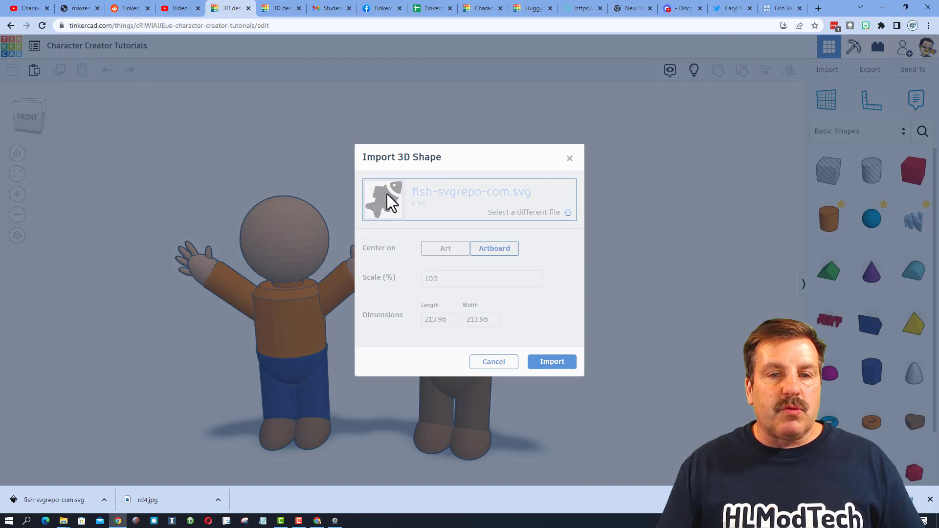
left_click(446, 250)
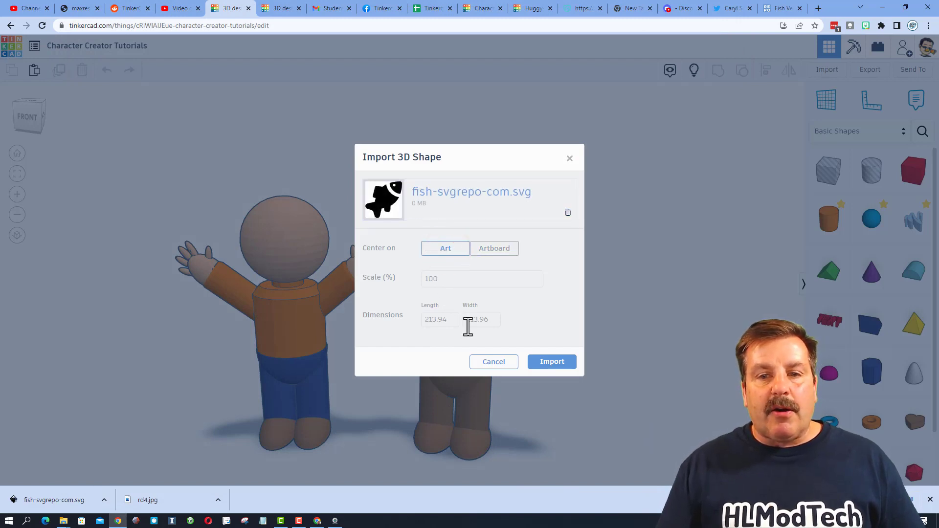
left_click(452, 319)
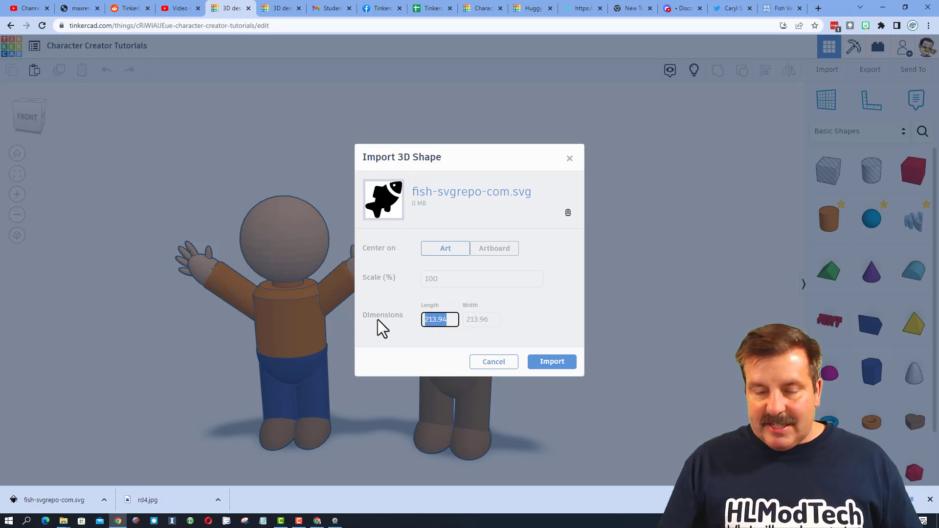
type("20")
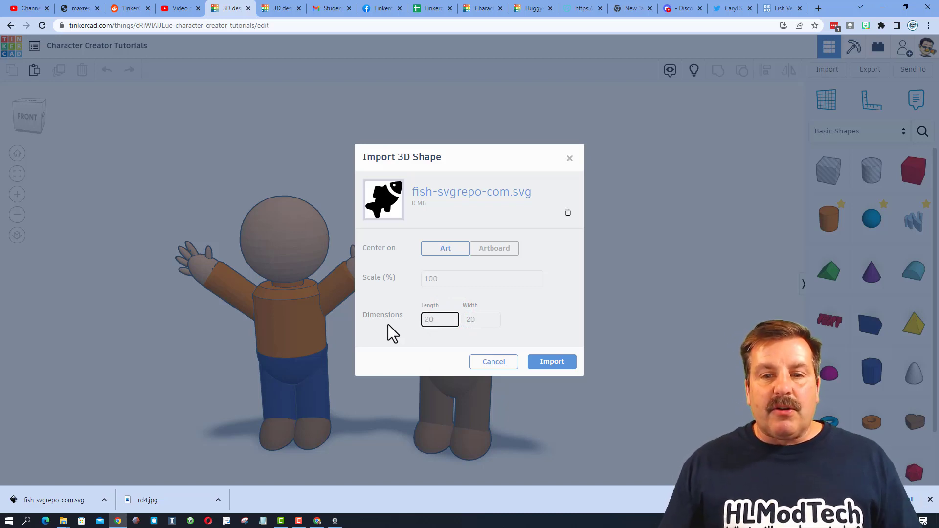
left_click(544, 366)
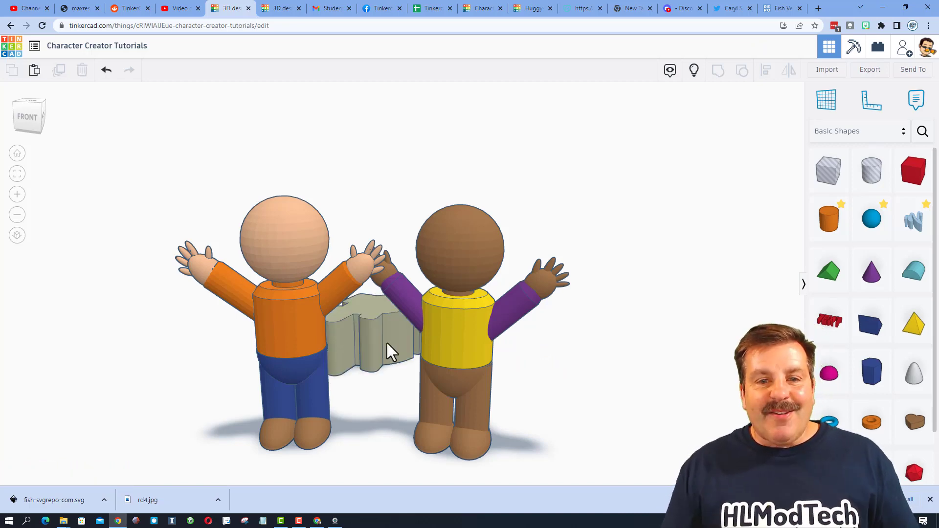
Bring the fish to the front, rotate it 22.5°, colour it dark navy, and shrink it to about 6
left_click_drag(385, 342, 547, 426)
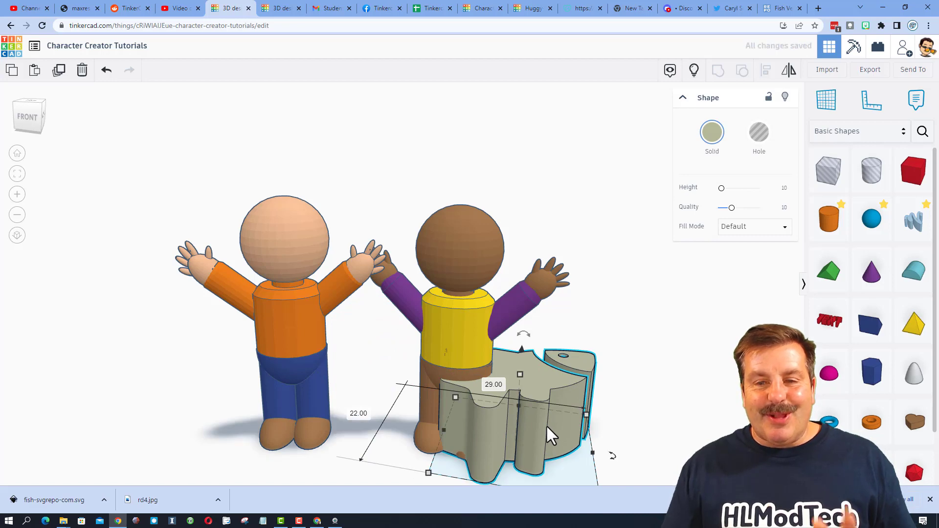
right_click_drag(584, 404, 639, 418)
left_click_drag(593, 341, 594, 395)
left_click(712, 132)
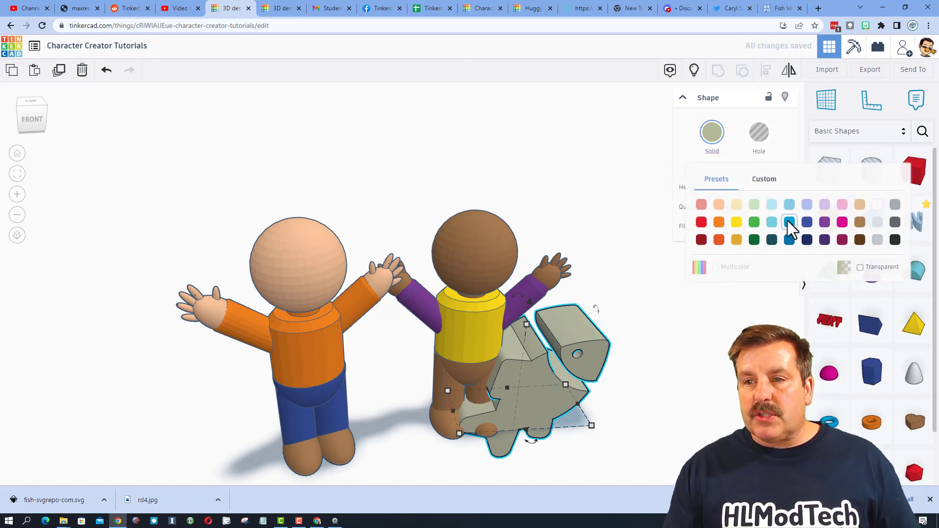
left_click(807, 239)
right_click_drag(588, 350, 582, 339)
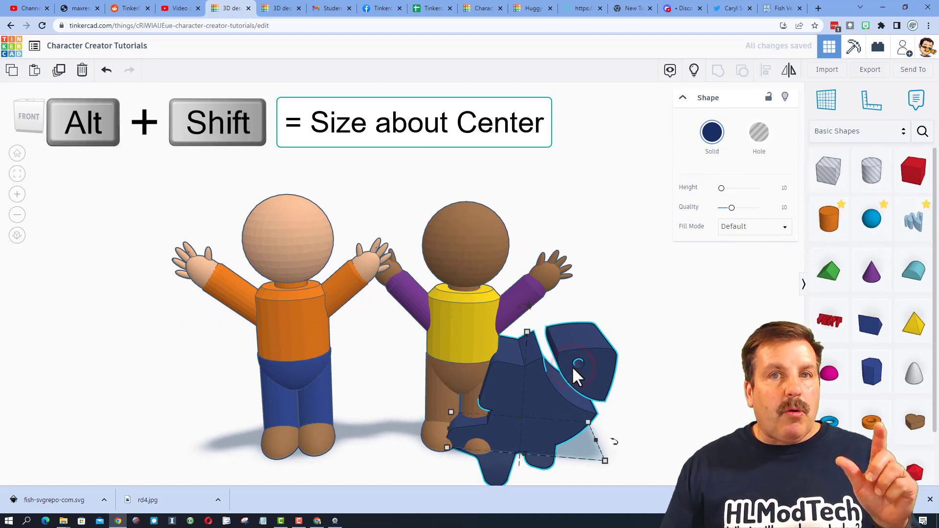
left_click_drag(527, 333, 522, 381, "alt+shift")
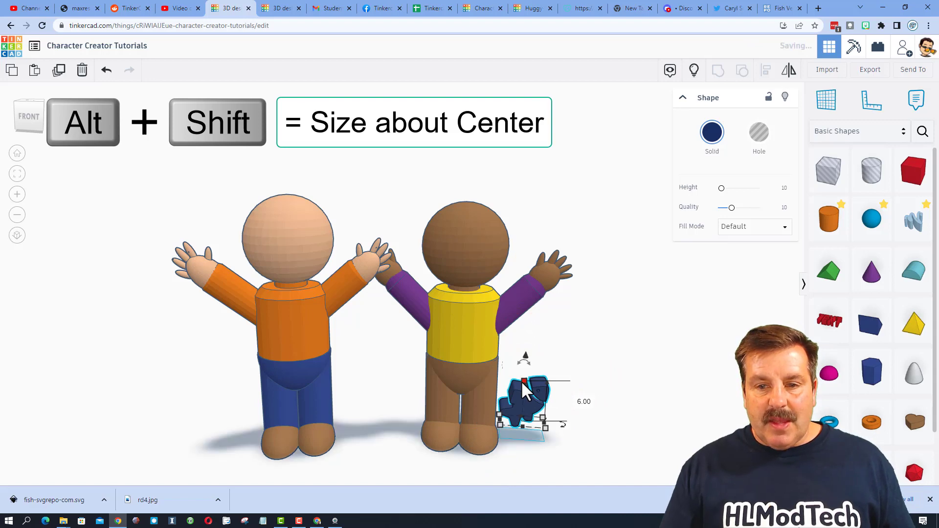
Move the fish up onto the yellow shirt's chest and tilt it 17 degrees
key("Left")
key("Left")
key("Left")
key("Left")
key("Left")
key("Left")
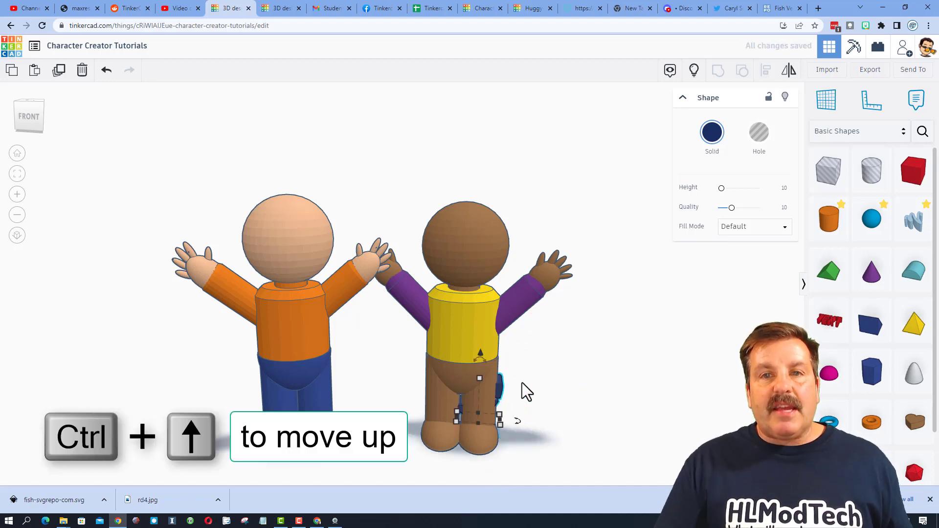
key("ctrl+Up")
key("ctrl+Up")
key("ctrl+Up")
key("ctrl+Up")
key("ctrl+Up")
key("ctrl+Up")
key("ctrl+Up")
key("ctrl+Up")
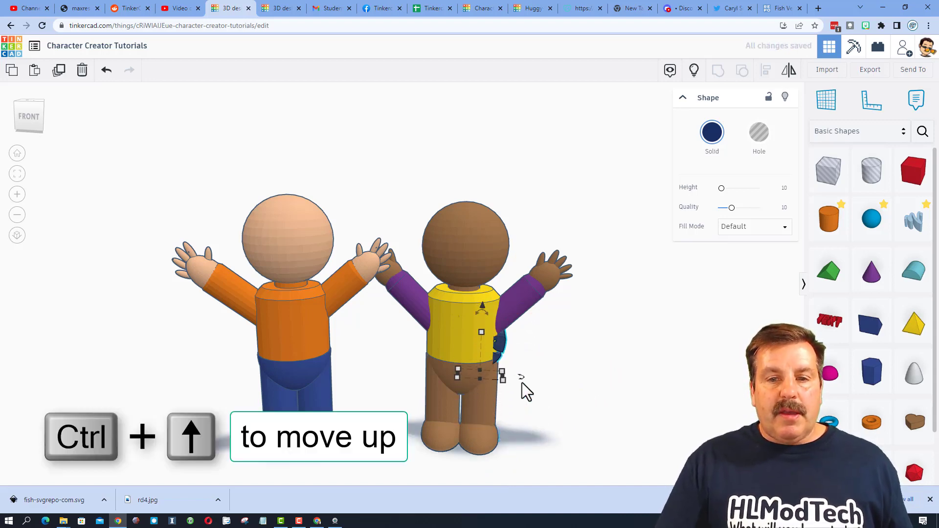
key("ctrl+Up")
key("ctrl+Up")
key("ctrl+Up")
key("ctrl+Up")
key("ctrl+Up")
key("ctrl+Up")
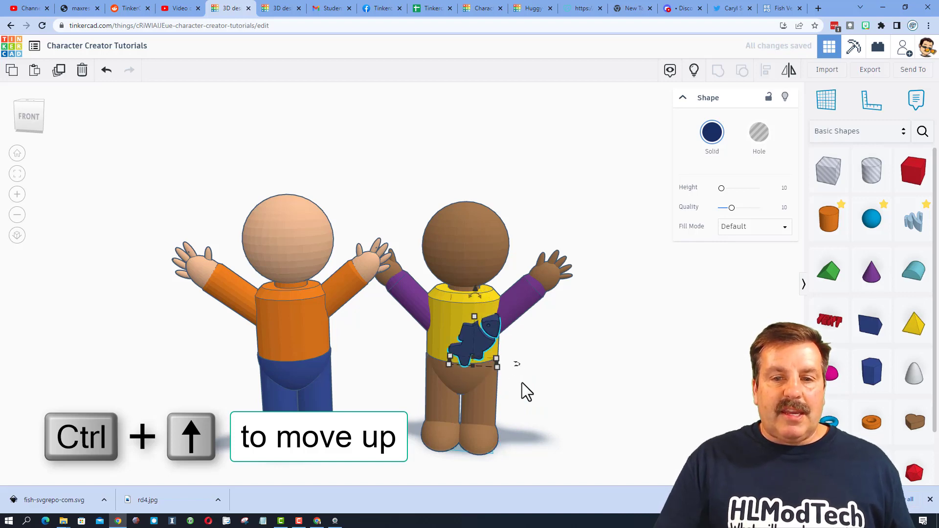
key("Left")
key("Left")
key("Left")
key("ctrl+Up")
key("ctrl+Up")
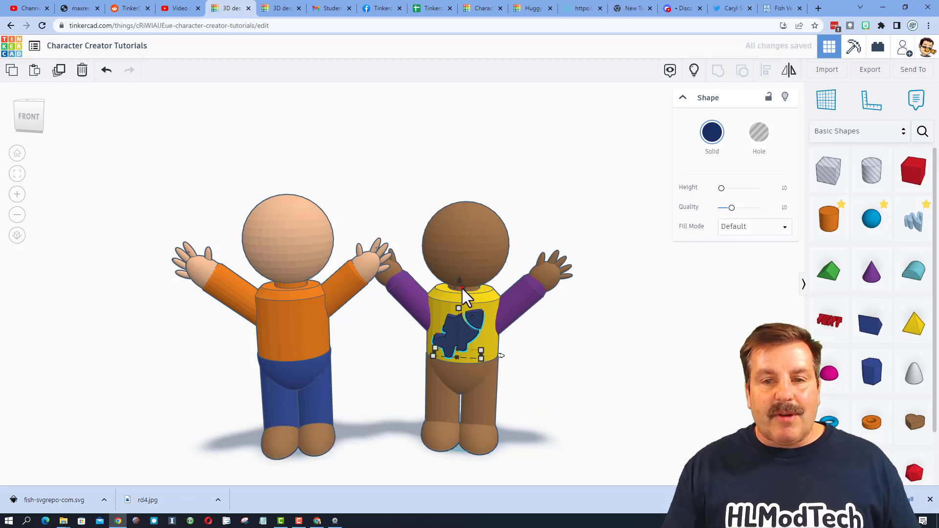
left_click_drag(462, 287, 488, 254)
left_click(561, 380)
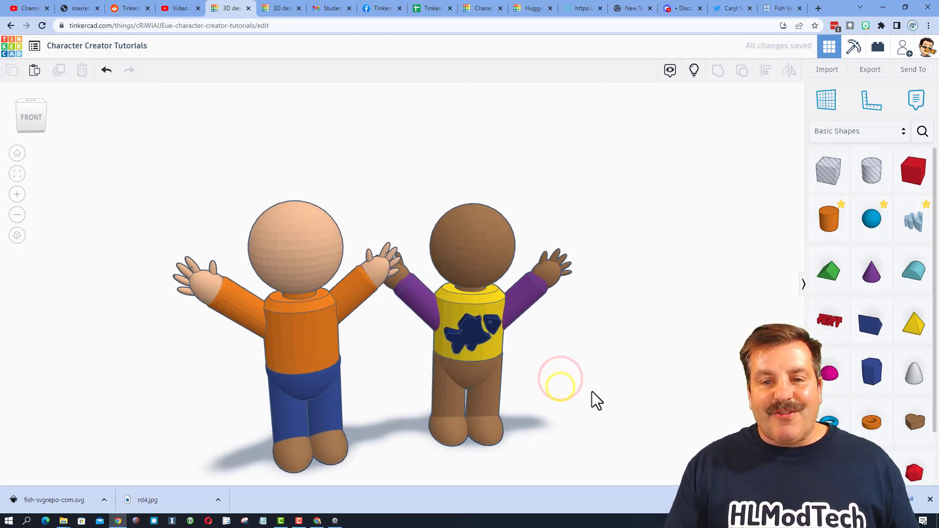
right_click_drag(542, 385, 524, 410)
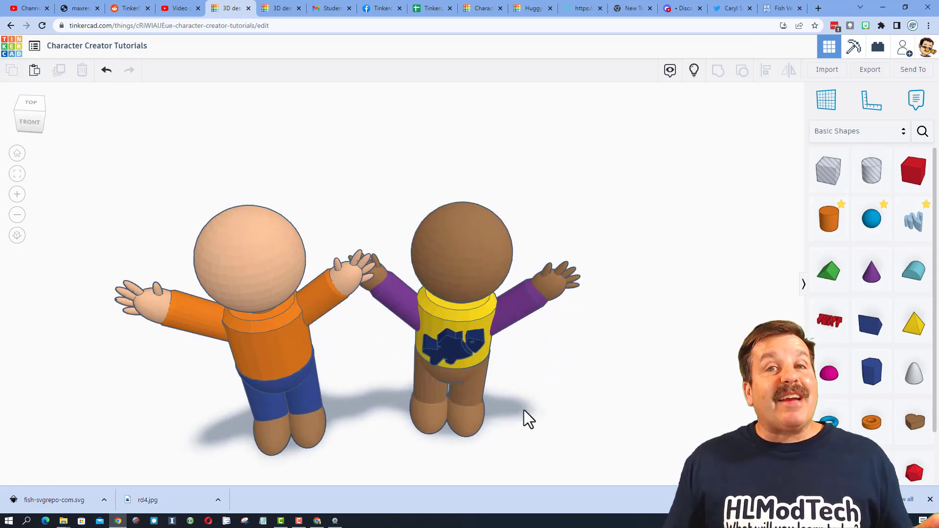
Set a workplane on the shirt and place a tube onto the brown character
left_click(827, 100)
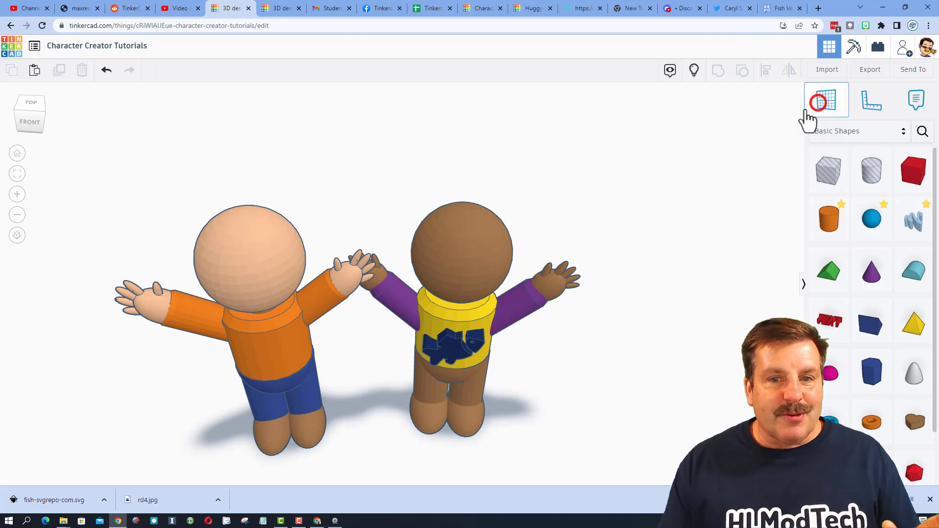
left_click(453, 308)
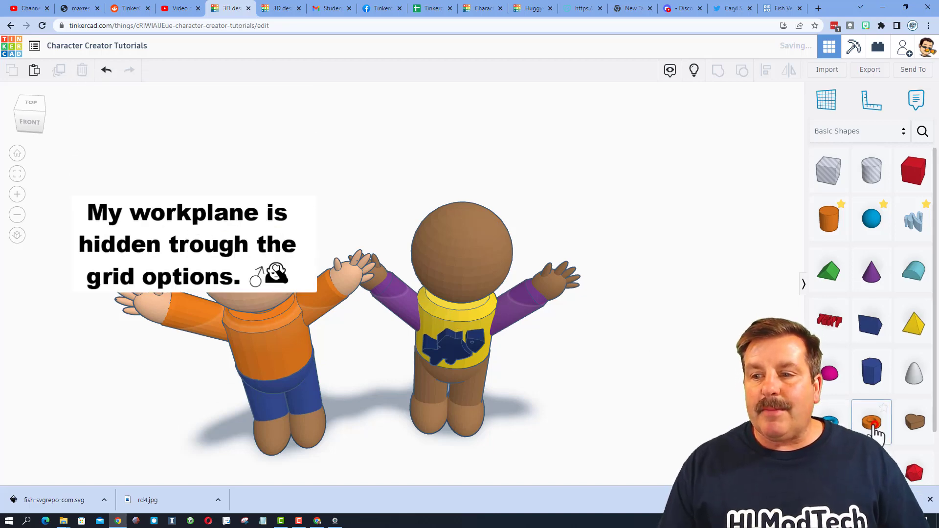
left_click_drag(866, 426, 450, 292)
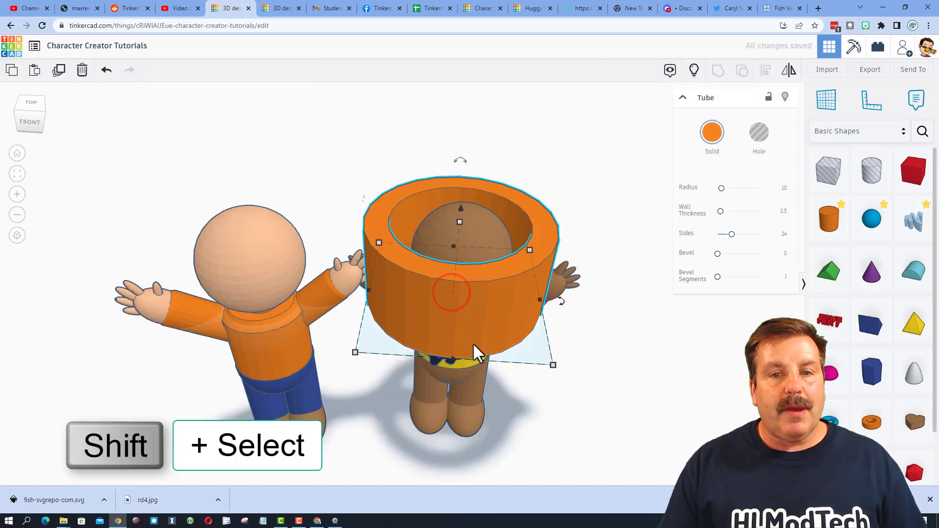
right_click_drag(492, 372, 478, 316)
Align the tube's centre with the yellow shirt cylinder
left_click(471, 265)
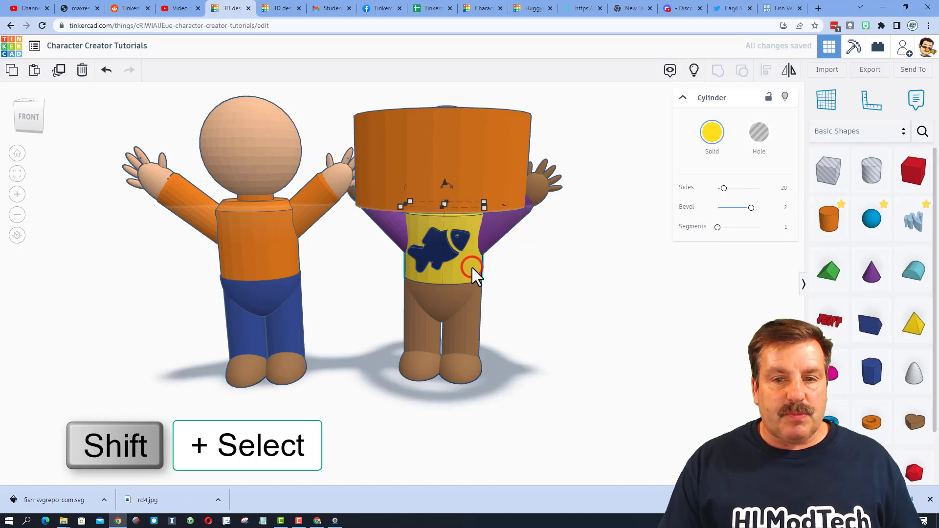
left_click(464, 143, "shift")
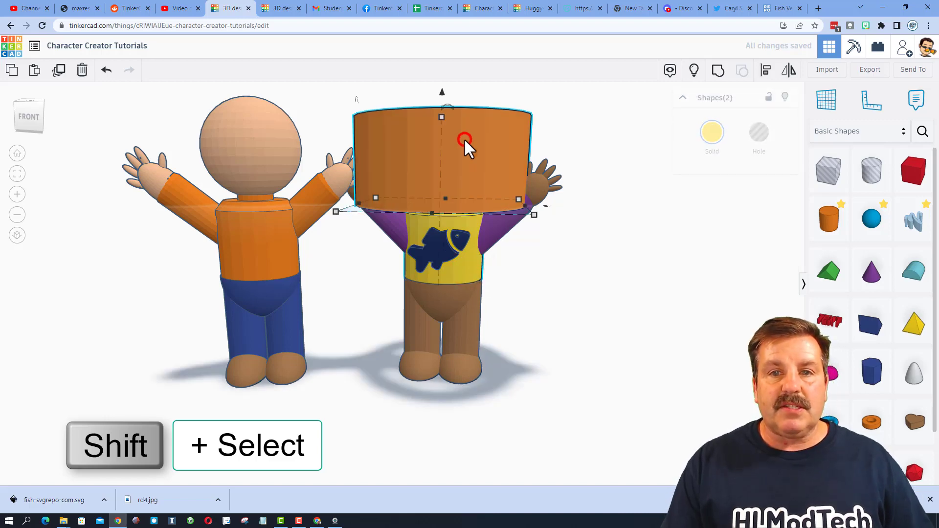
left_click(765, 72)
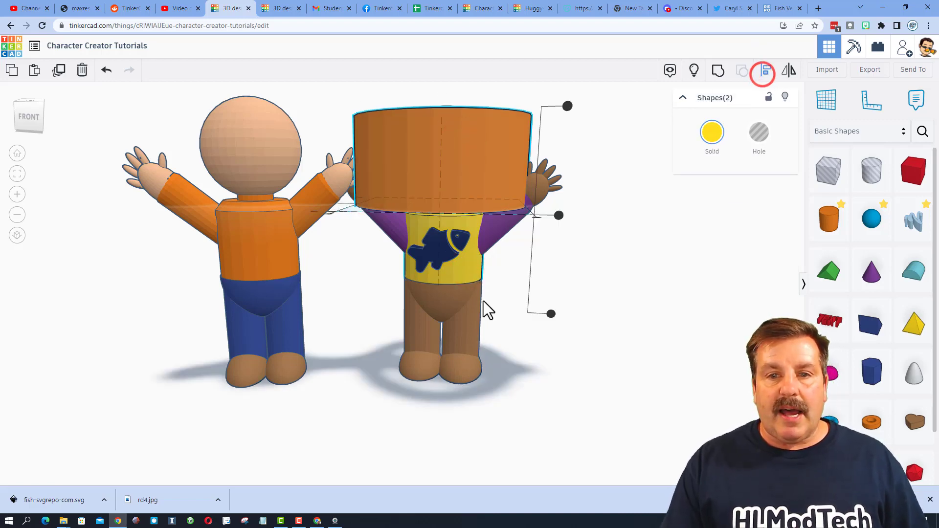
left_click(462, 272)
right_click_drag(572, 274, 563, 352)
left_click_drag(435, 396, 429, 394)
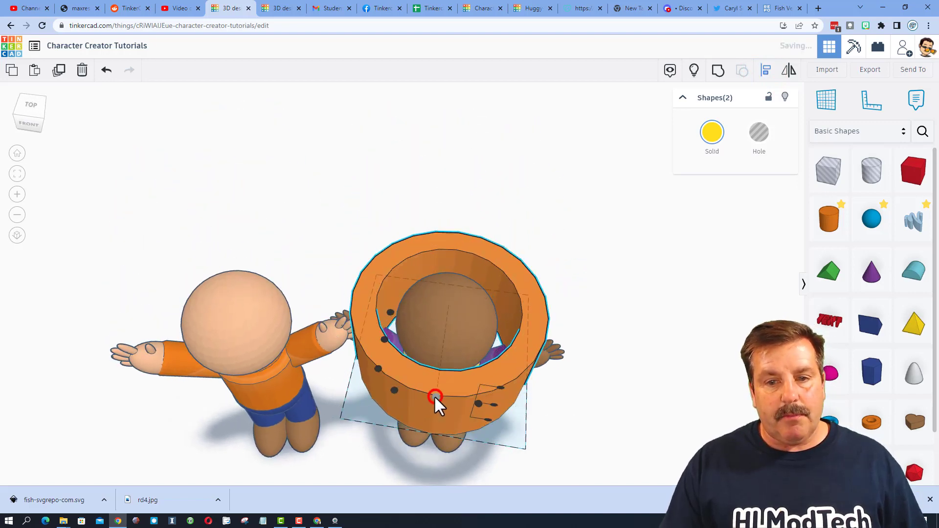
left_click_drag(362, 337, 384, 340)
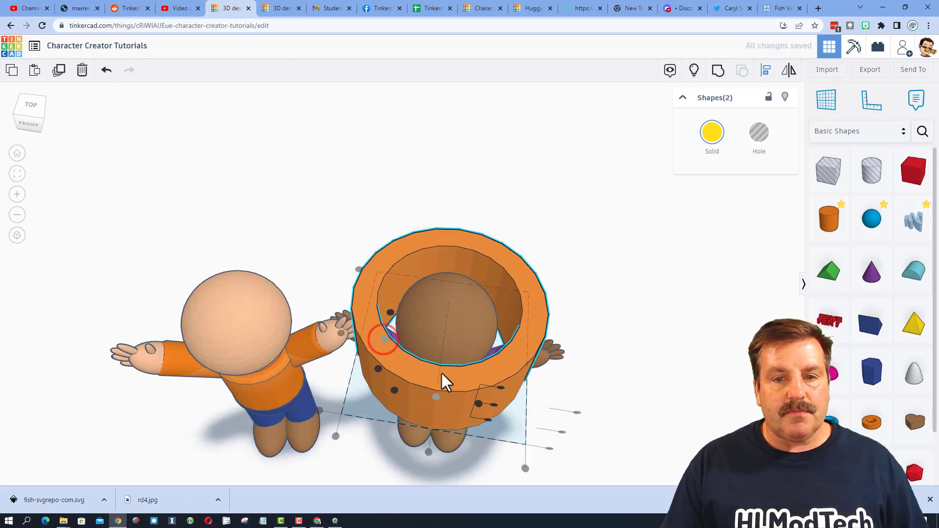
left_click(725, 277)
Make the orange tube a hole with 64 sides and wall thickness 5.2
left_click(524, 306)
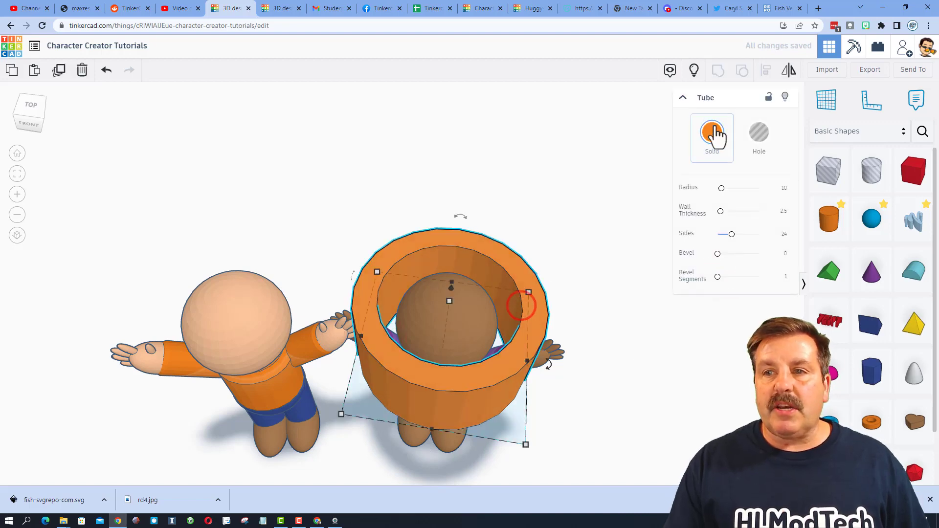
left_click(759, 133)
right_click_drag(578, 310, 583, 274)
right_click_drag(402, 242, 426, 386)
left_click(783, 213)
type("3")
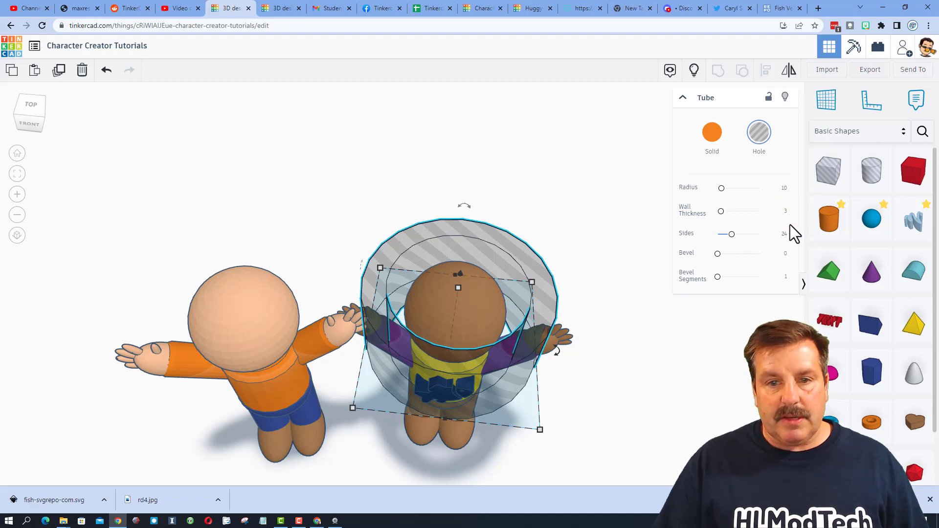
left_click_drag(740, 235, 785, 243)
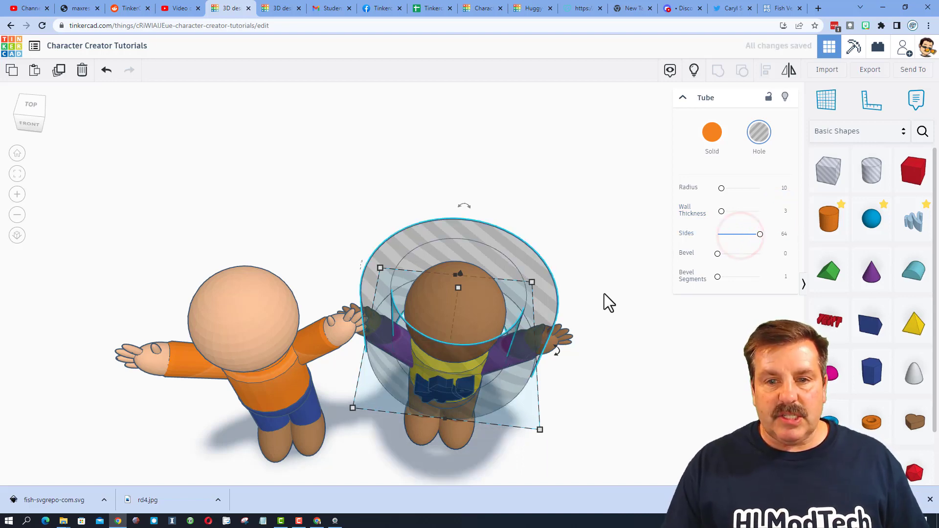
right_click_drag(582, 276, 659, 258)
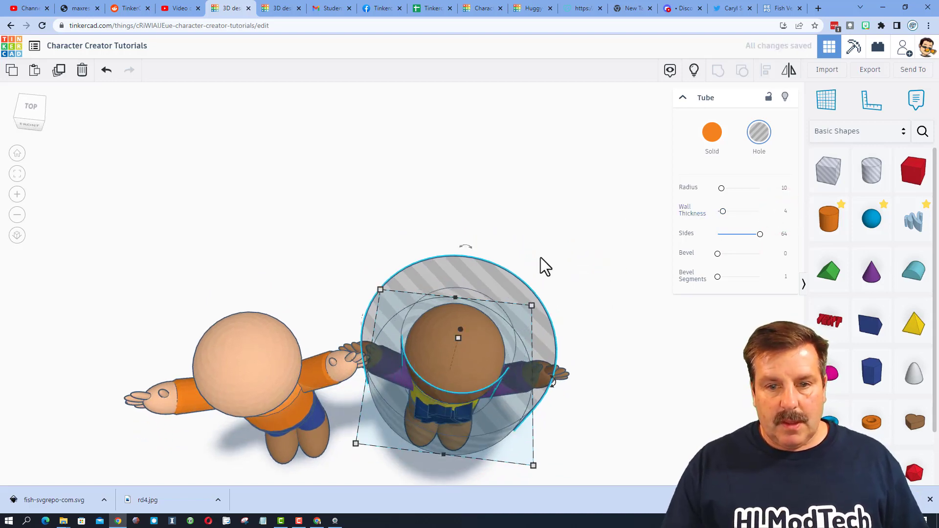
right_click_drag(540, 260, 535, 199)
right_click_drag(527, 239, 522, 277)
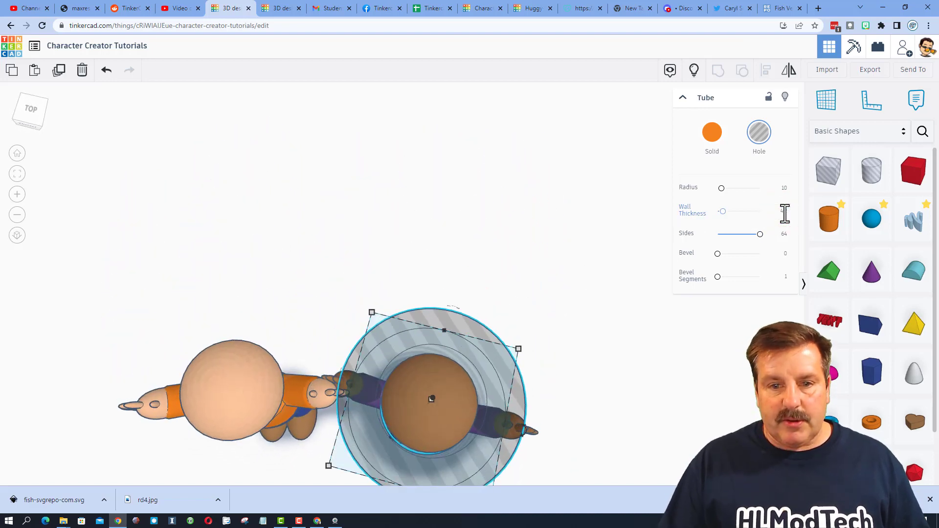
key("Return")
Lower the tube hole down around the yellow-shirted torso and check its fit
right_click_drag(547, 292, 571, 216)
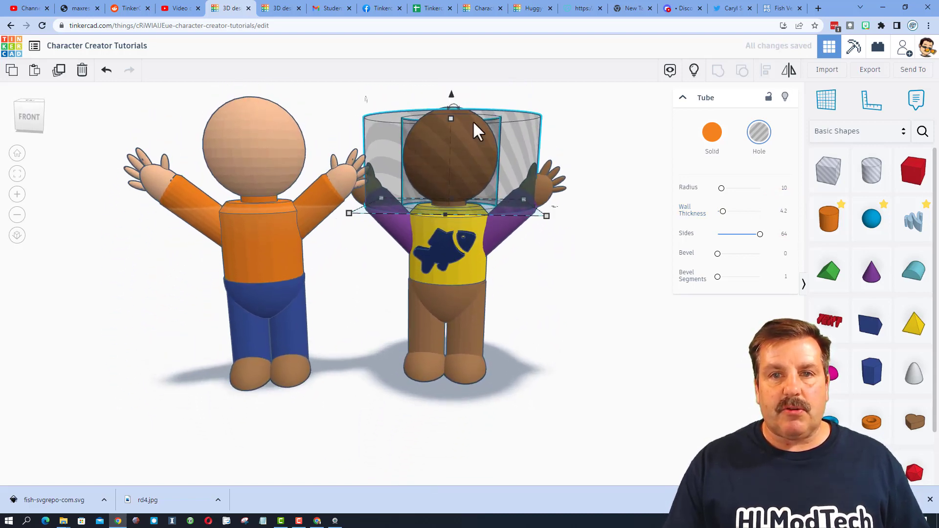
left_click_drag(452, 94, 453, 179)
right_click_drag(441, 306, 447, 348)
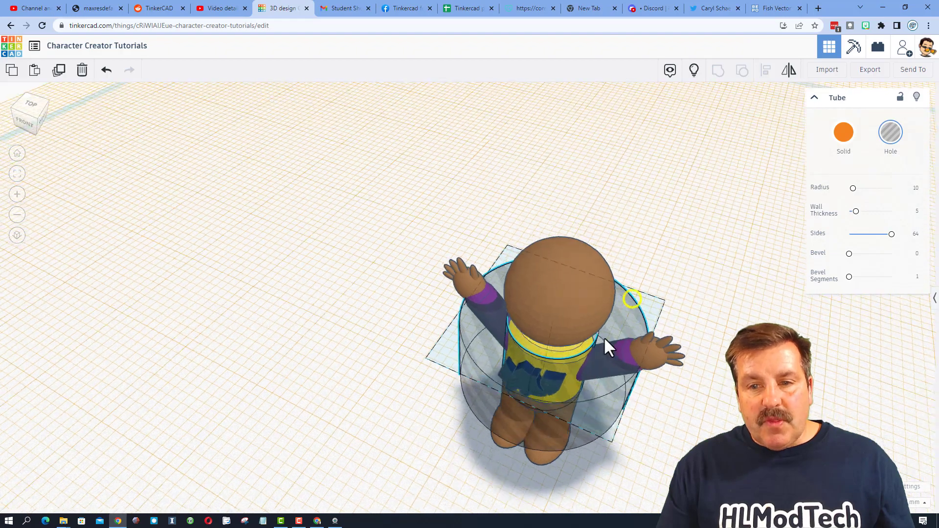
right_click_drag(604, 337, 615, 306)
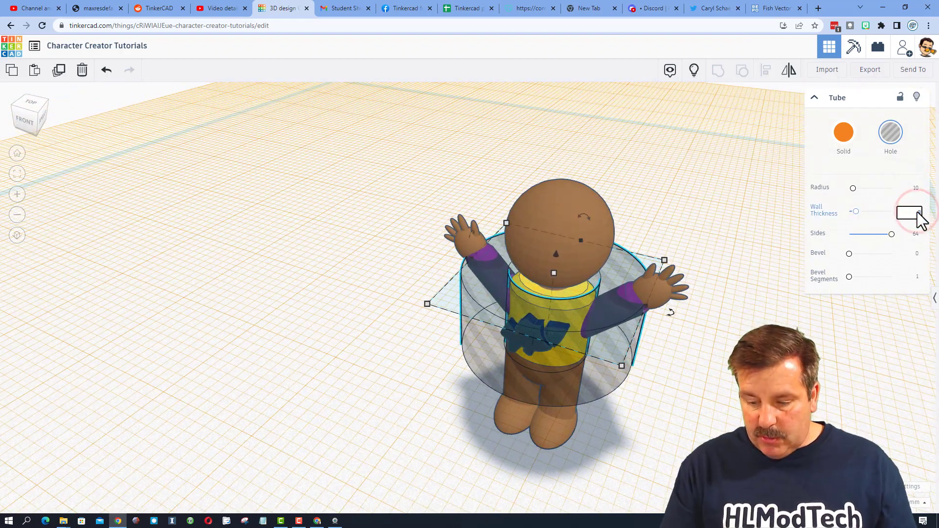
right_click_drag(776, 265, 629, 315)
Group the fish graphic with the tube hole to trim it against the shirt
left_click(651, 353)
left_click(602, 344)
left_click(916, 97)
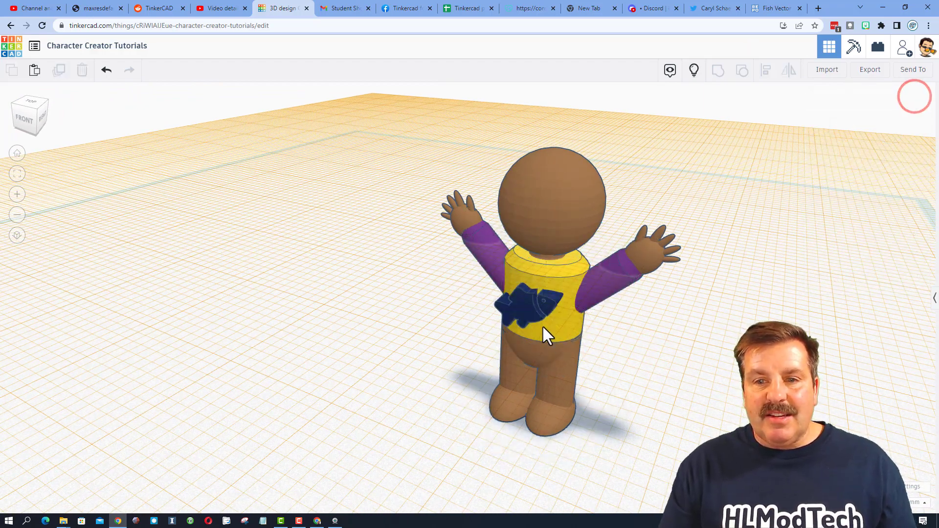
left_click(524, 313)
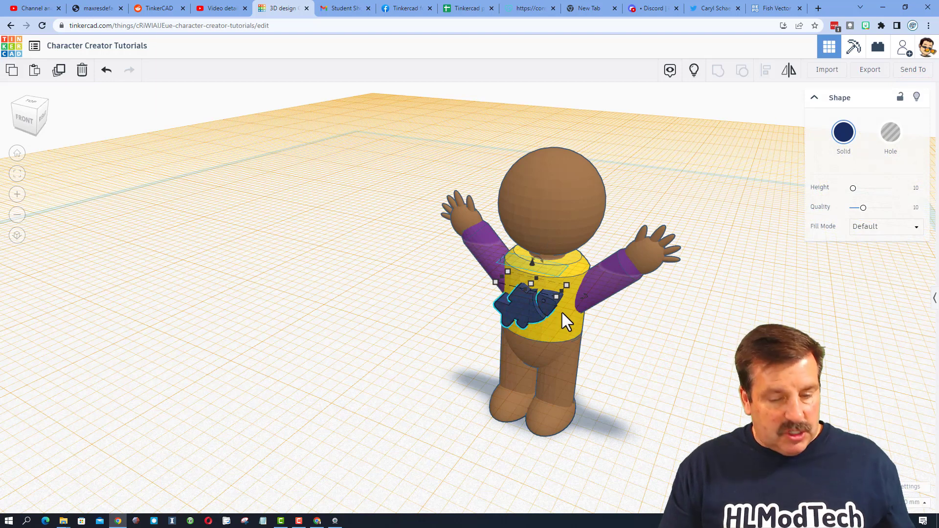
left_click(694, 70)
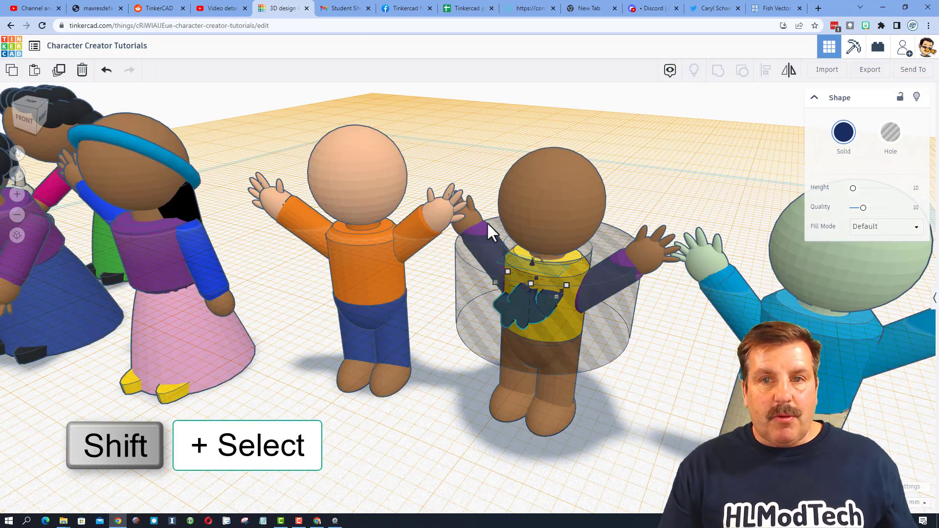
left_click(612, 351, "shift")
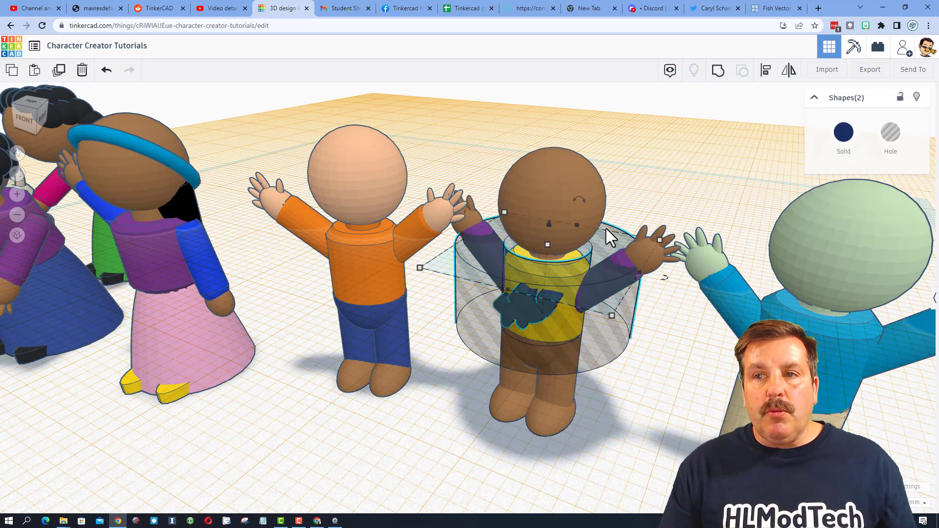
left_click(718, 70)
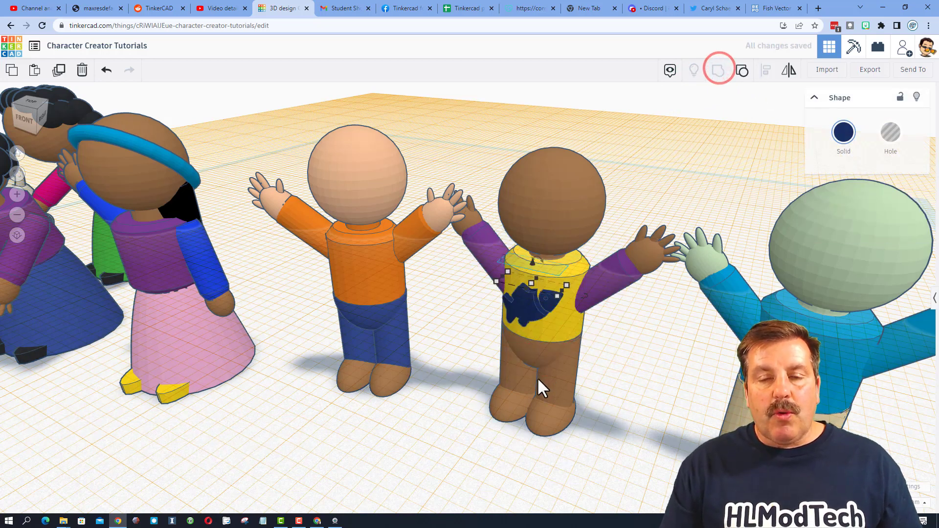
Adjust the snap grid and nudge the fish back flush into the shirt
right_click_drag(536, 377, 509, 354)
scroll(545, 361, "up", 3)
scroll(544, 361, "up", 2)
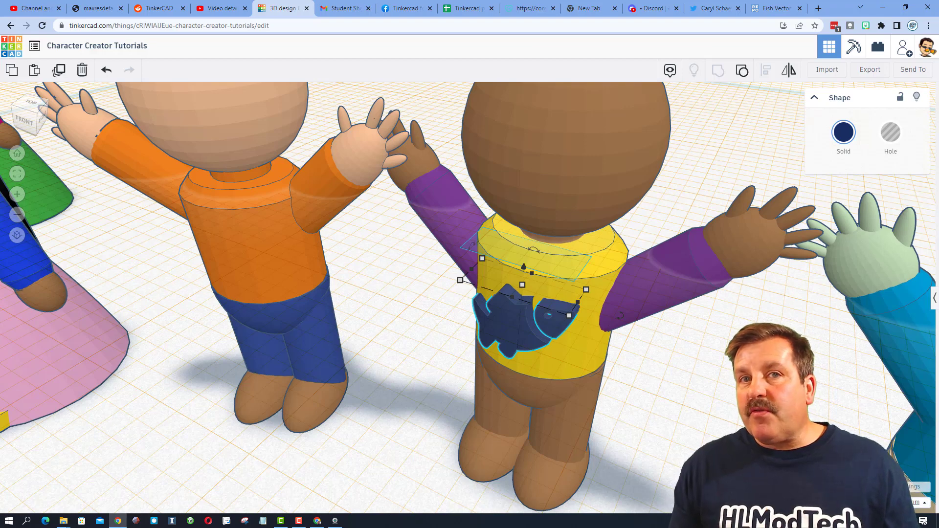
left_click(919, 503)
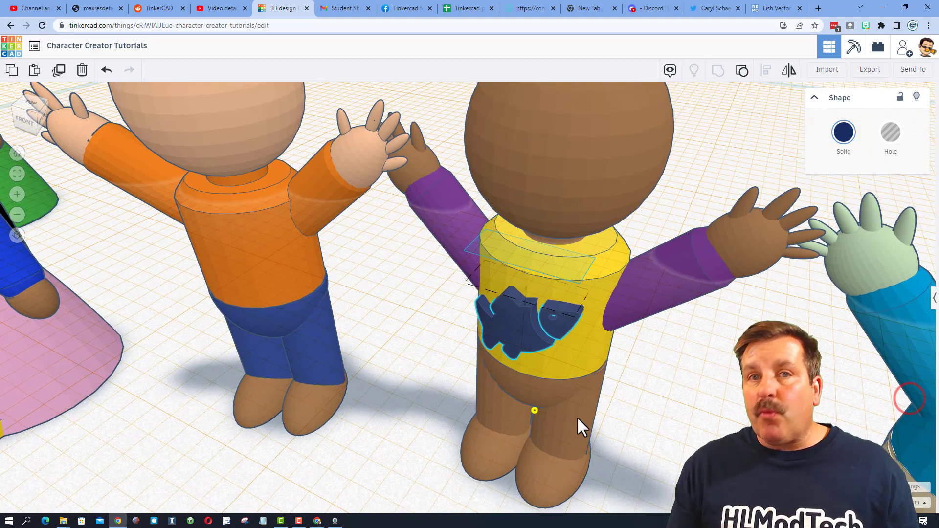
right_click_drag(586, 418, 573, 391)
left_click(562, 348)
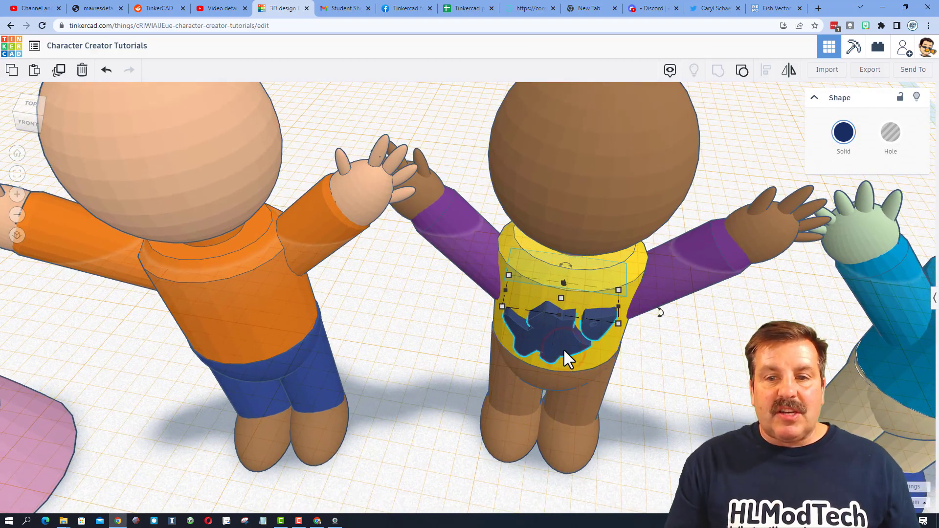
key("Up")
key("Up")
key("Up")
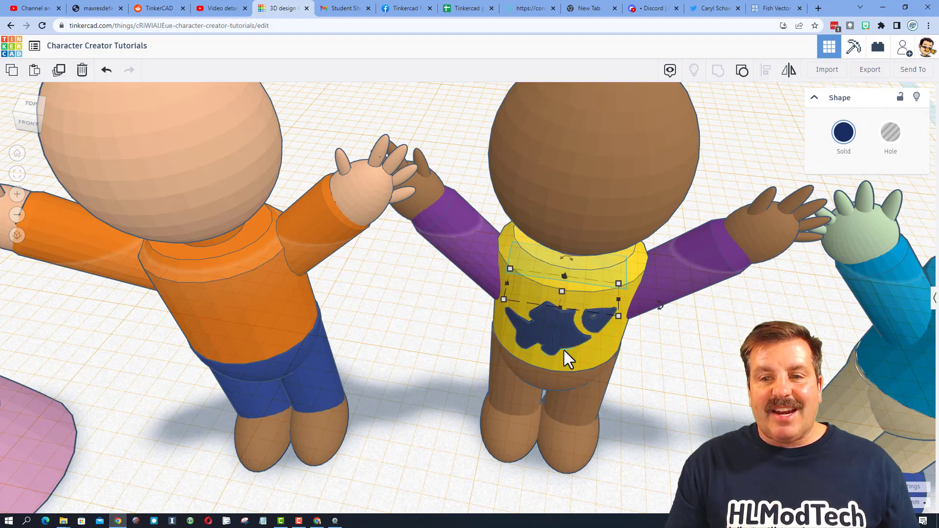
right_click_drag(586, 329, 666, 386)
Turn off Show Grid in the workspace settings so the characters stand on white
scroll(712, 388, "down", 5)
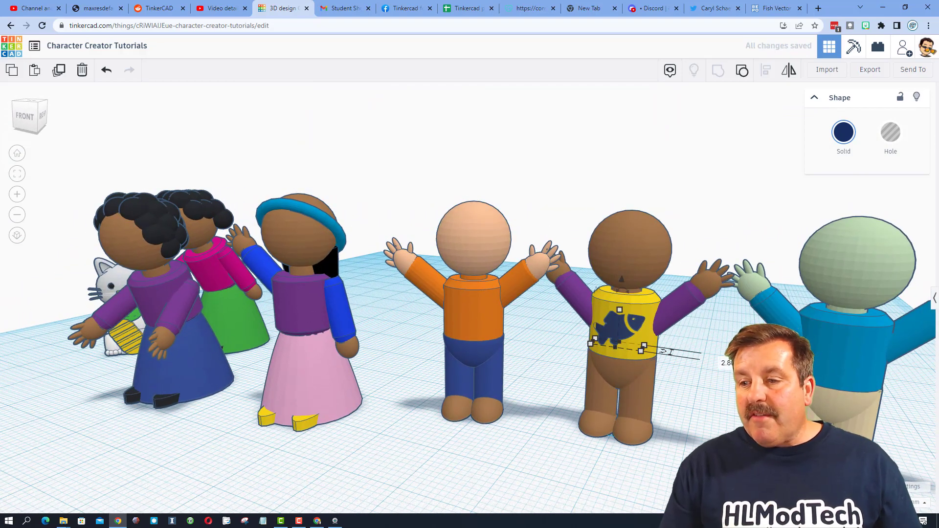
left_click(911, 487)
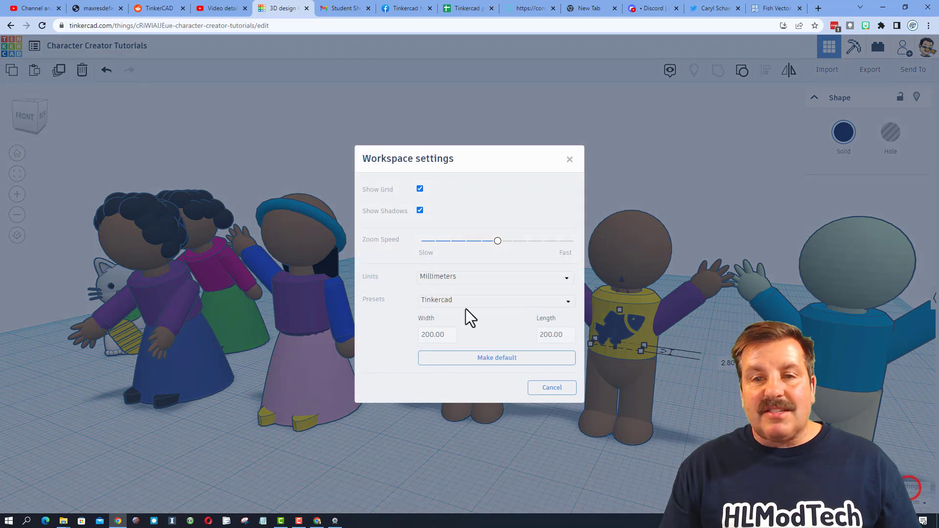
left_click(420, 189)
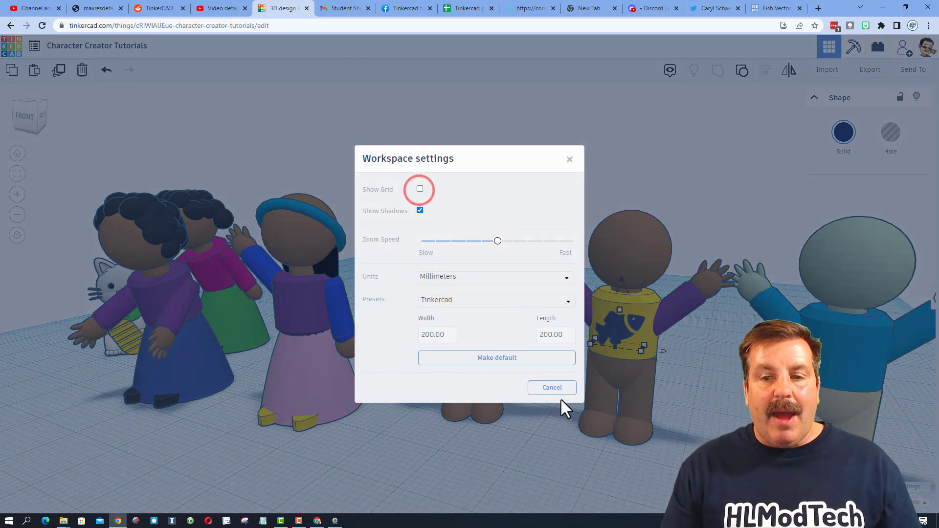
left_click(569, 160)
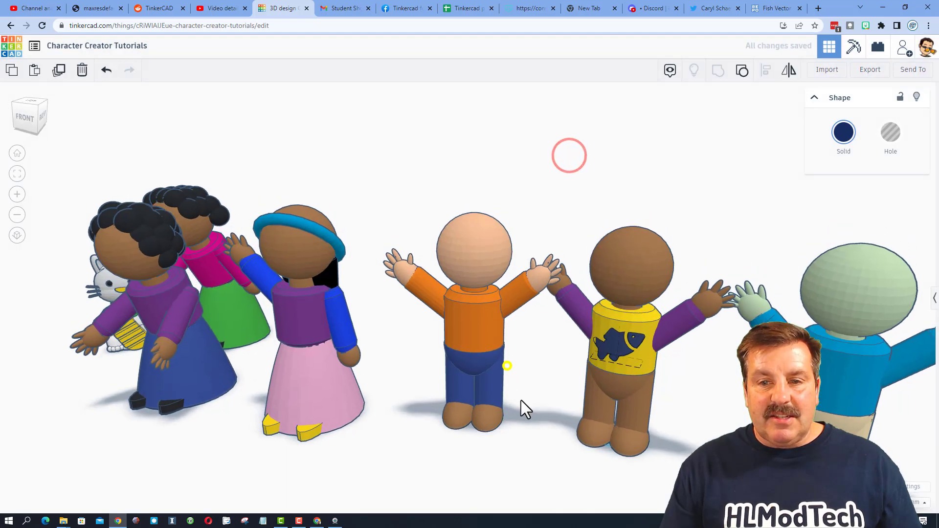
right_click_drag(525, 403, 541, 386)
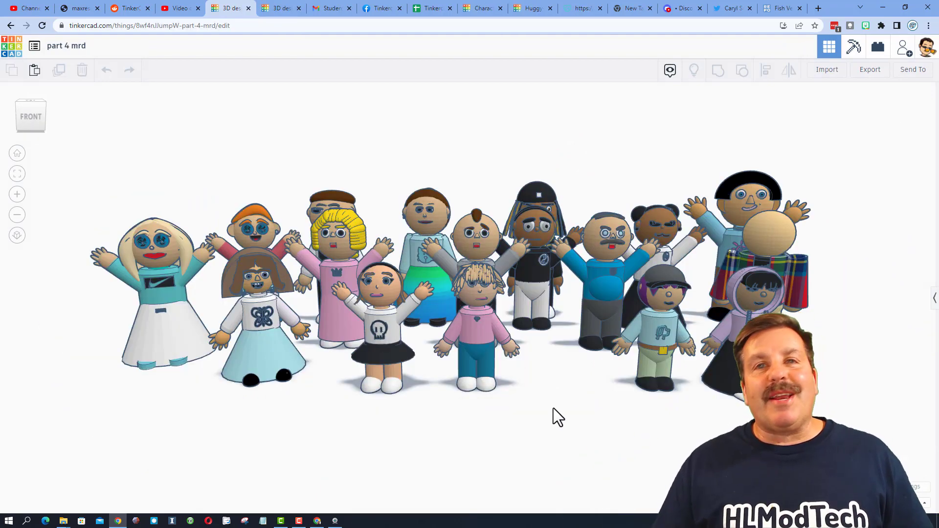
Orbit the view slightly to see the full character group with the fish-logo shirt
mouse_move(531, 423)
right_mouse_down()
mouse_move(515, 436)
mouse_move(545, 438)
mouse_move(522, 434)
right_mouse_up()
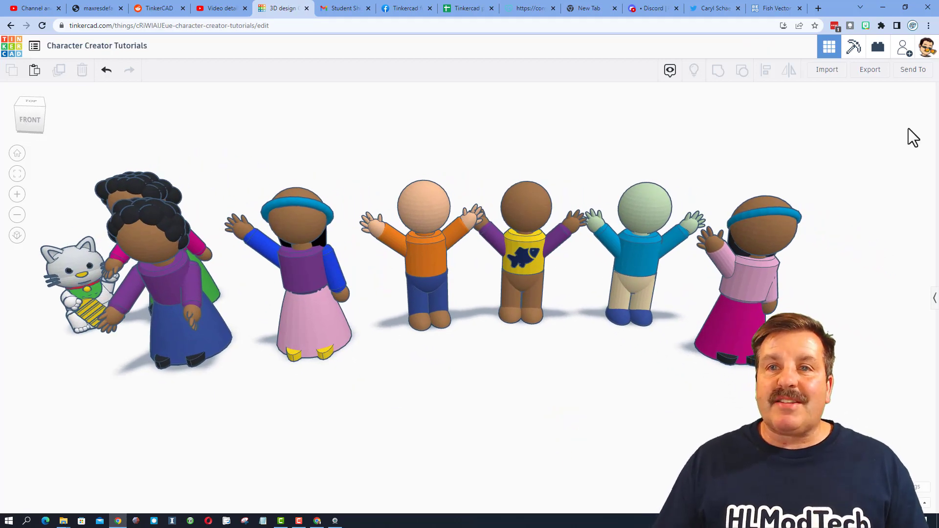
Generate and copy a new collaboration invite link for the design, then close the sharing dialog
left_click(904, 48)
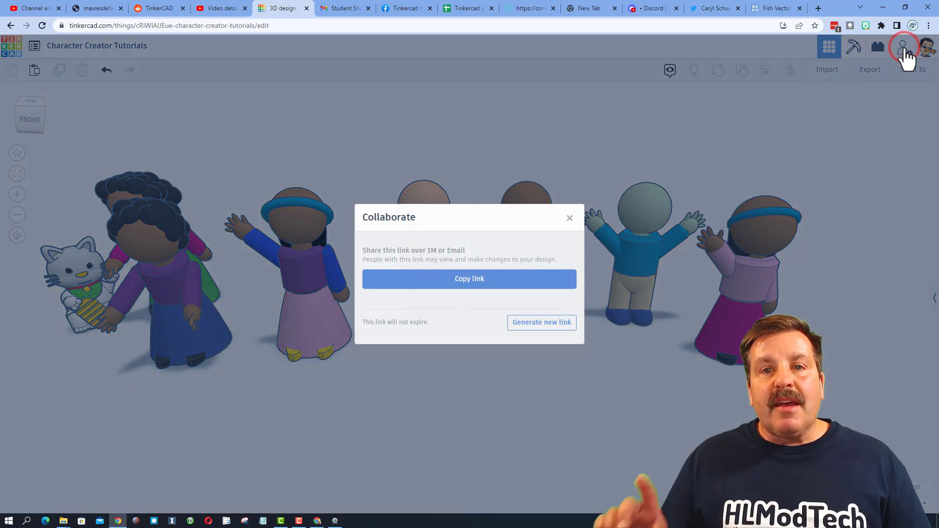
left_click(543, 322)
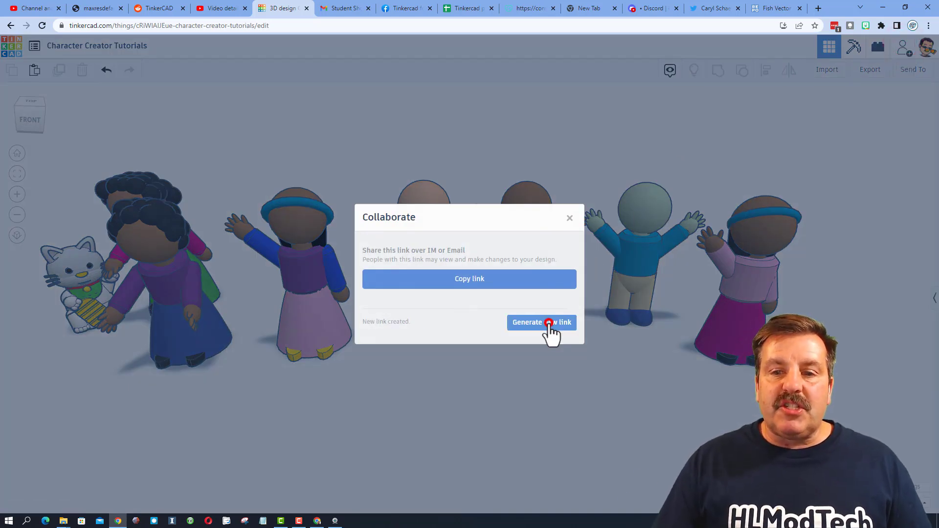
left_click(492, 279)
left_click(569, 219)
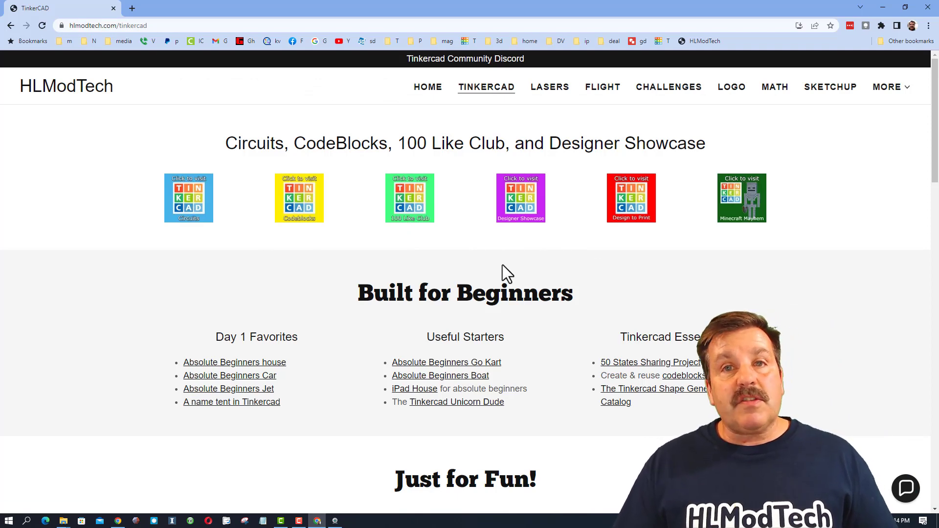
Open the HLModTech Contact Us chat panel and close it again
left_click(905, 485)
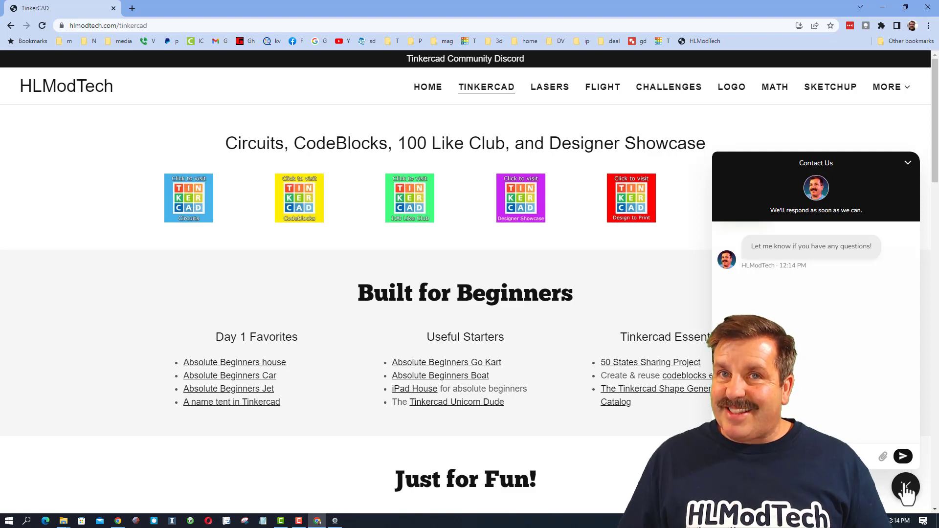
left_click(905, 488)
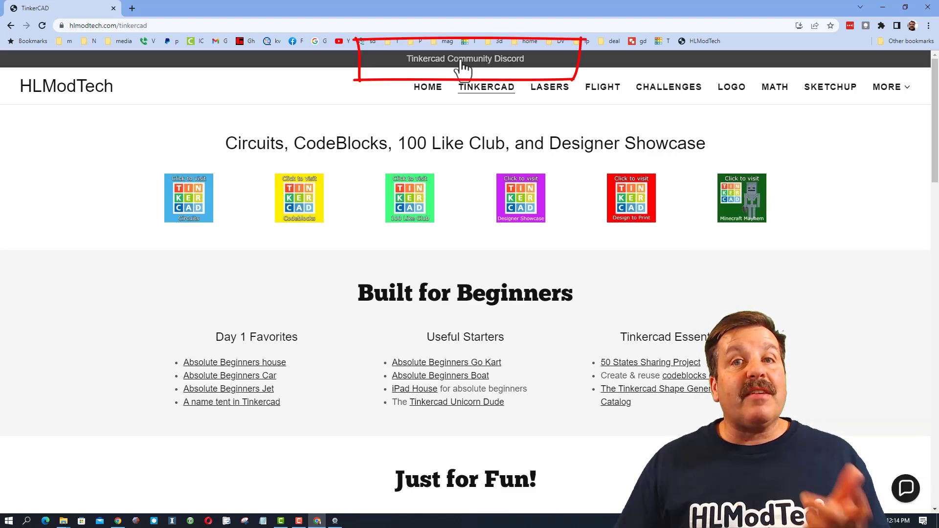
Open the Tinkercad Community Discord invite from the HLModTech page
left_click(461, 61)
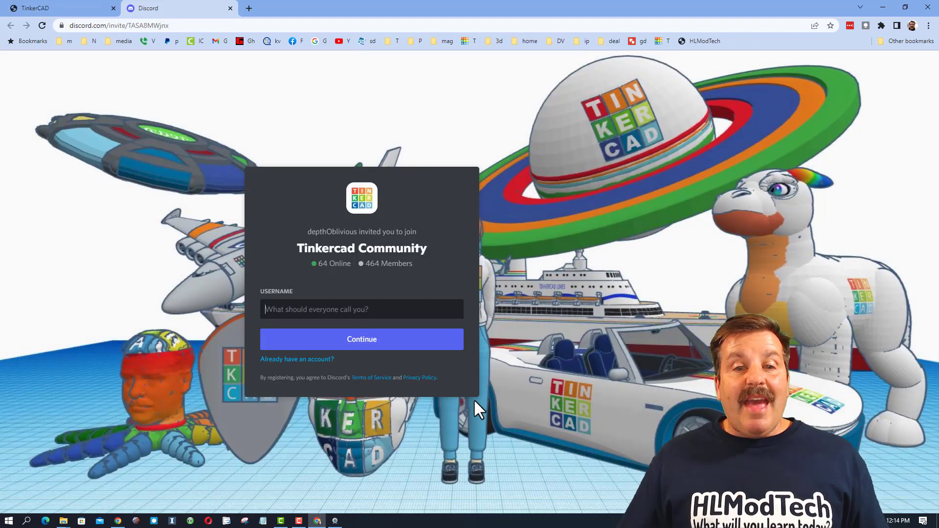